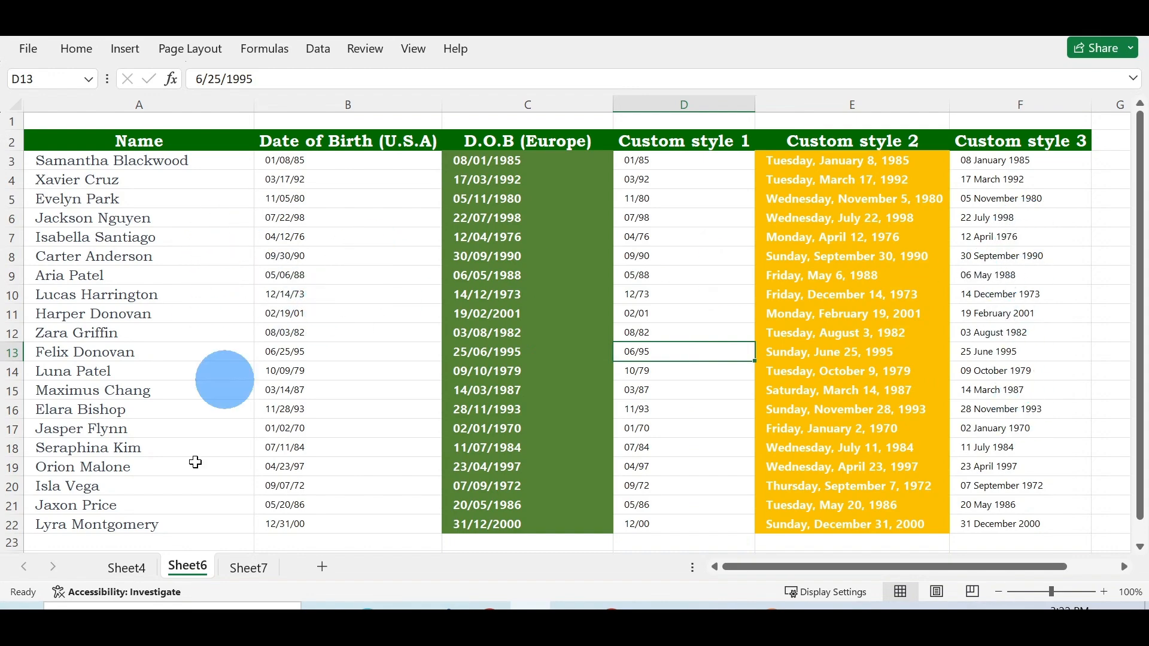
pyautogui.scroll(-1, 558, 231)
pyautogui.scroll(1, 558, 231)
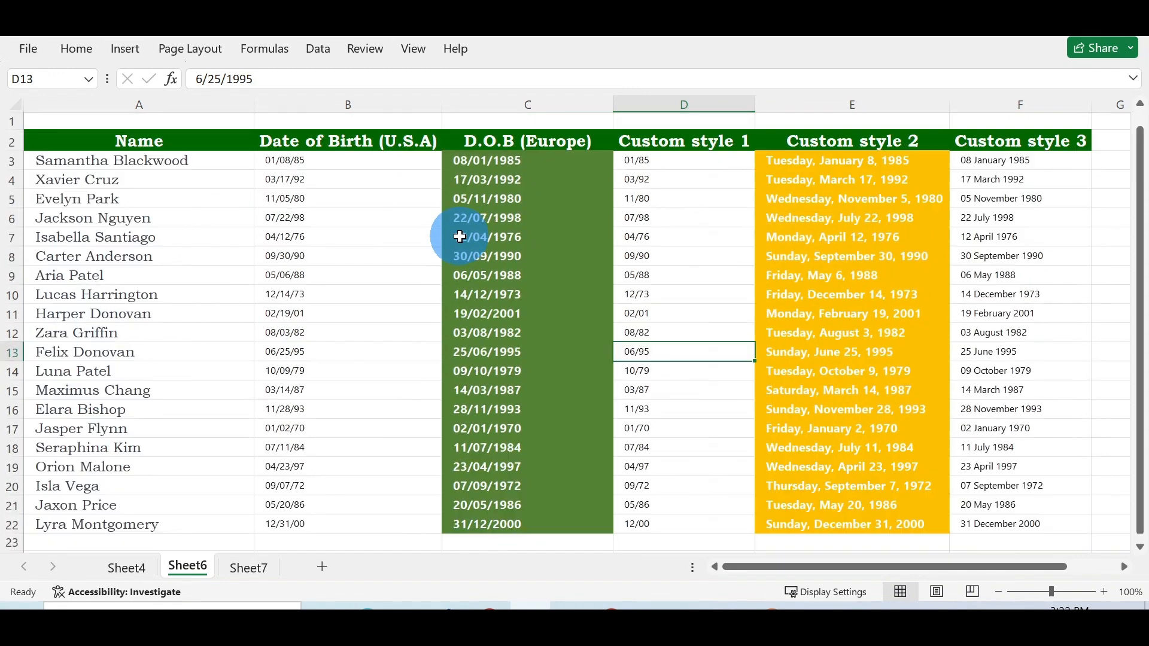
pyautogui.scroll(-3, 461, 233)
pyautogui.scroll(3, 459, 234)
pyautogui.scroll(-1, 459, 234)
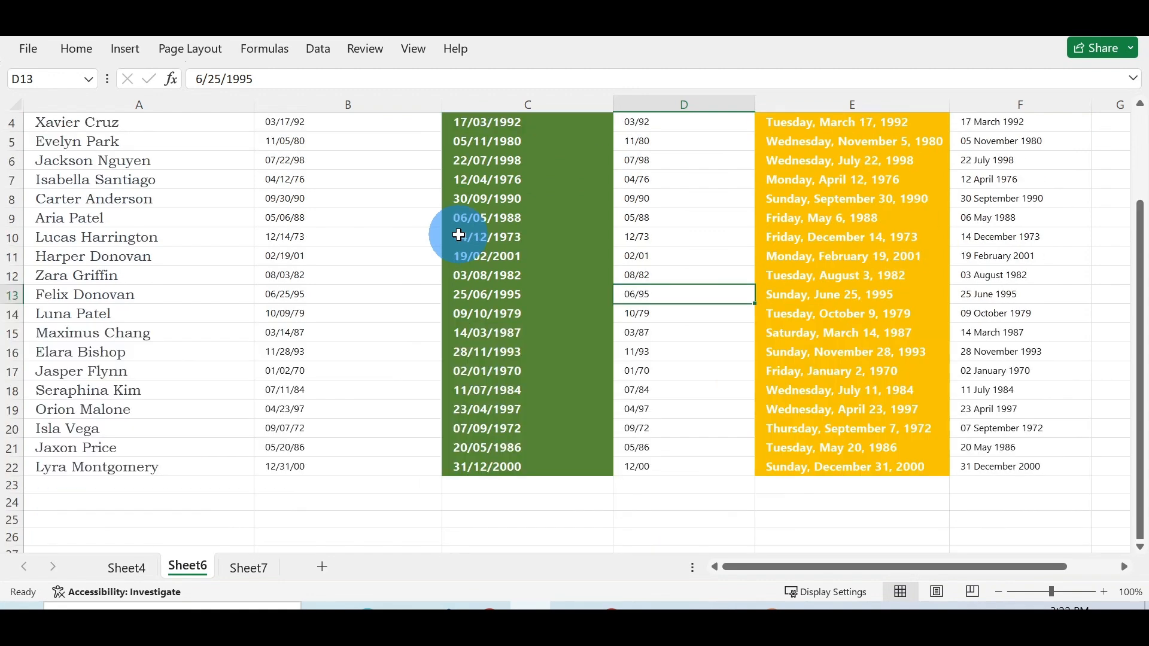
pyautogui.scroll(1, 457, 232)
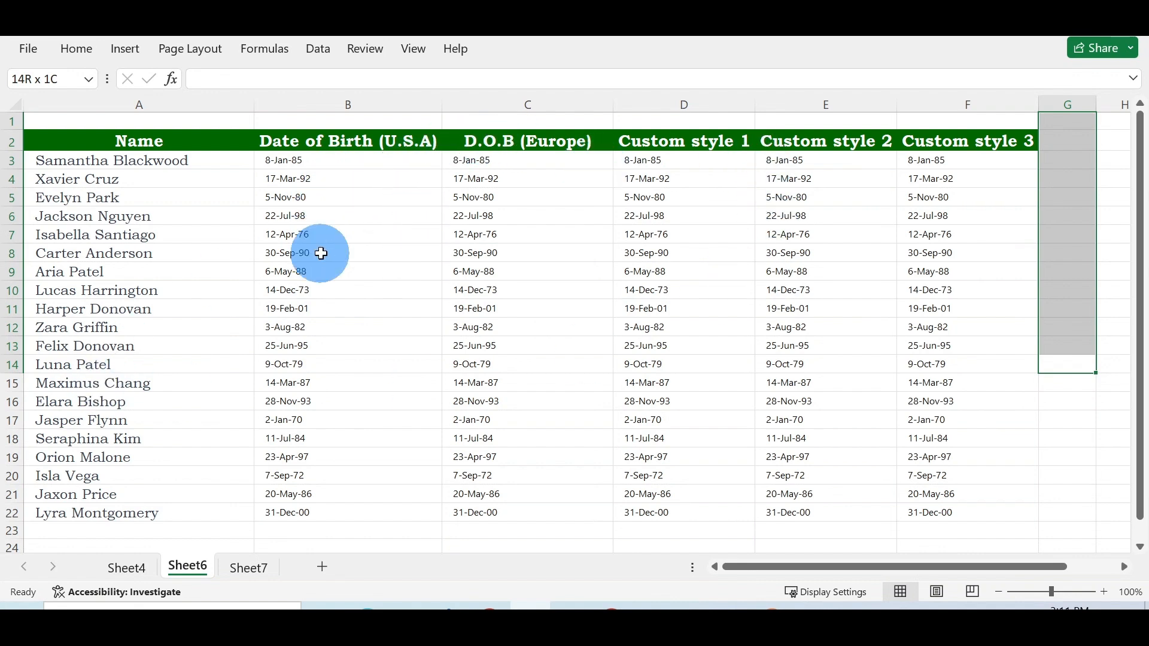
# Format the Date of Birth (U.S.A) values in B3:B22 as Date type 03/14/12 with the English (United States) locale.
pyautogui.click(269, 163)
pyautogui.moveTo(268, 164); pyautogui.dragTo(349, 519)
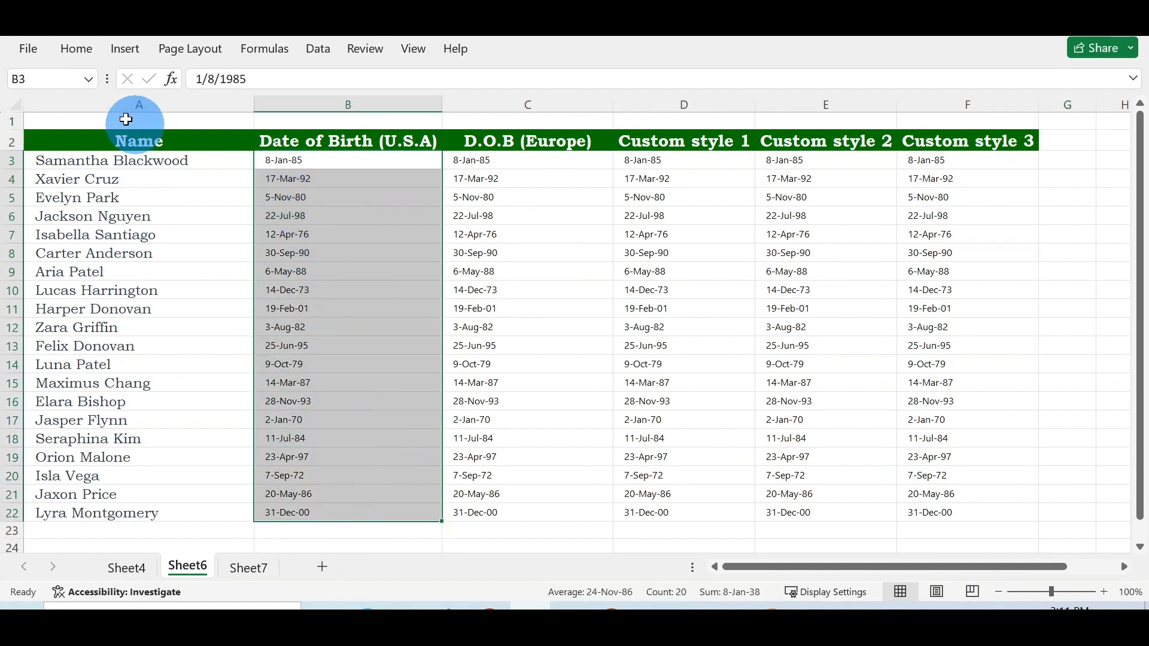
pyautogui.click(82, 47)
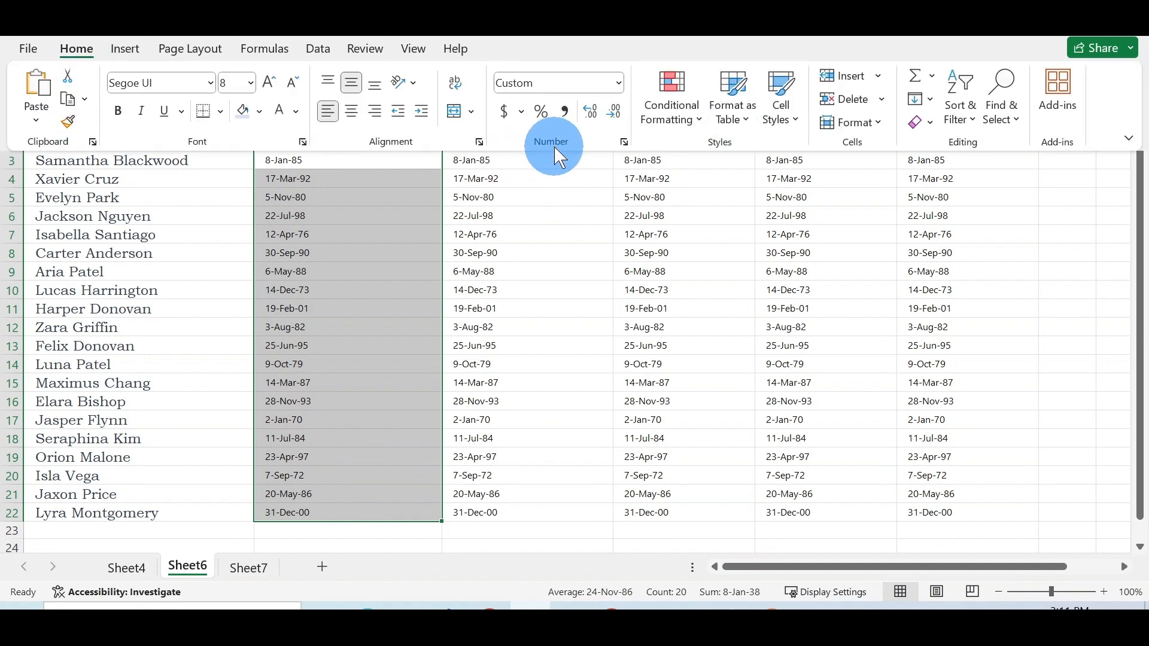
pyautogui.click(624, 142)
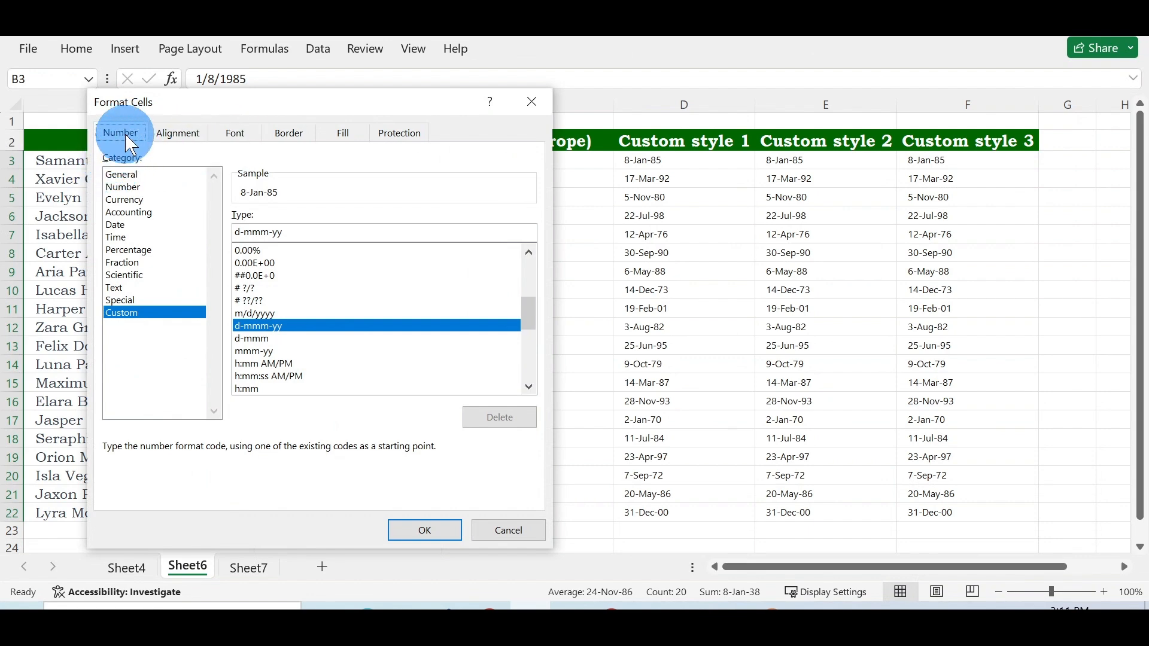
pyautogui.click(116, 225)
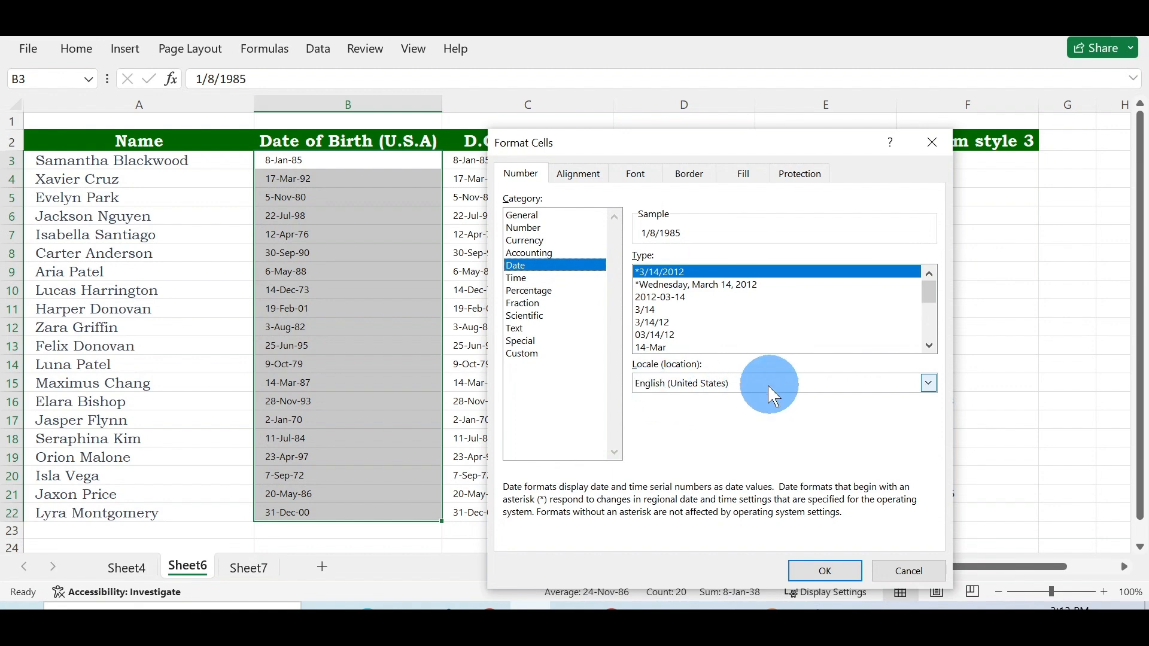
pyautogui.click(929, 383)
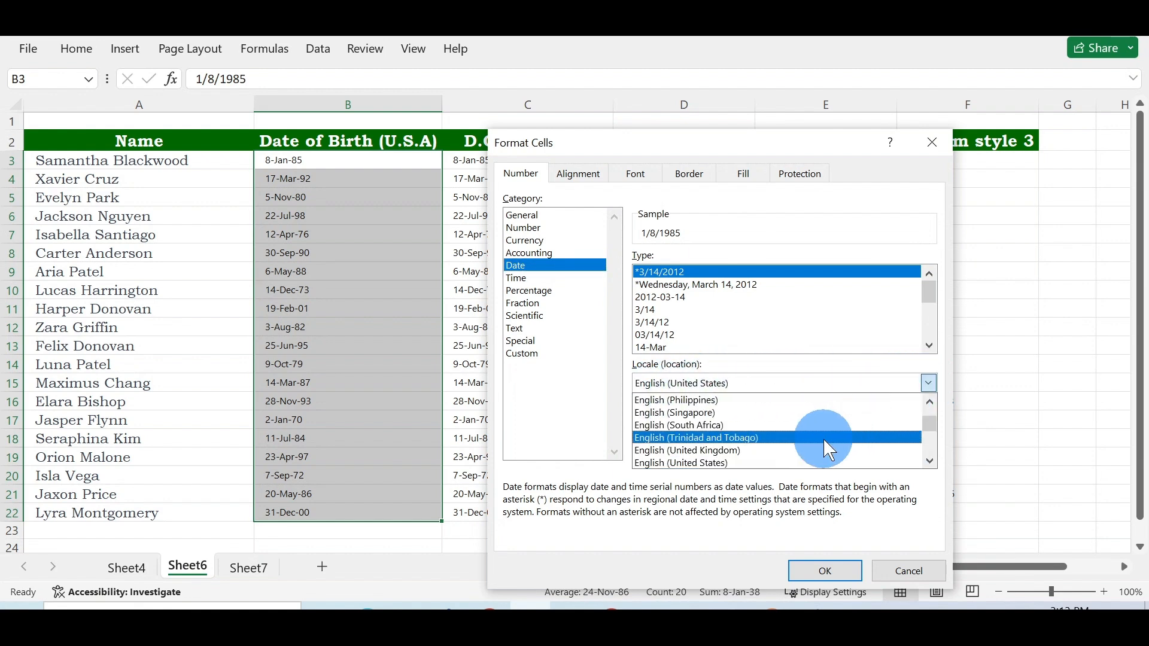
pyautogui.click(781, 462)
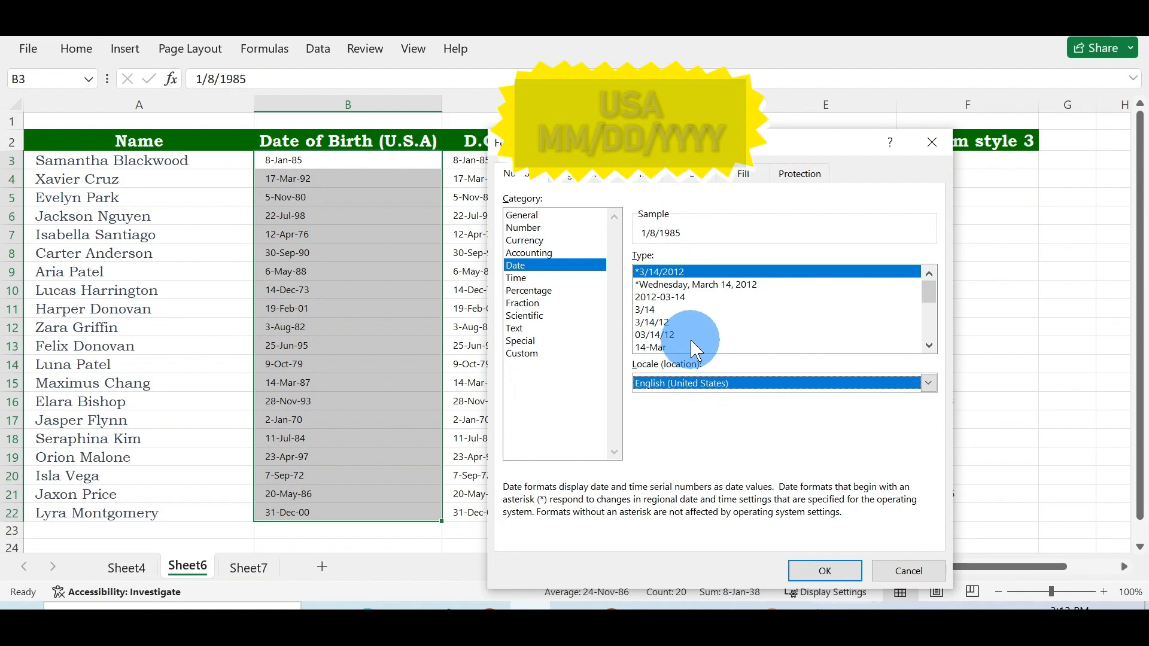
pyautogui.click(658, 335)
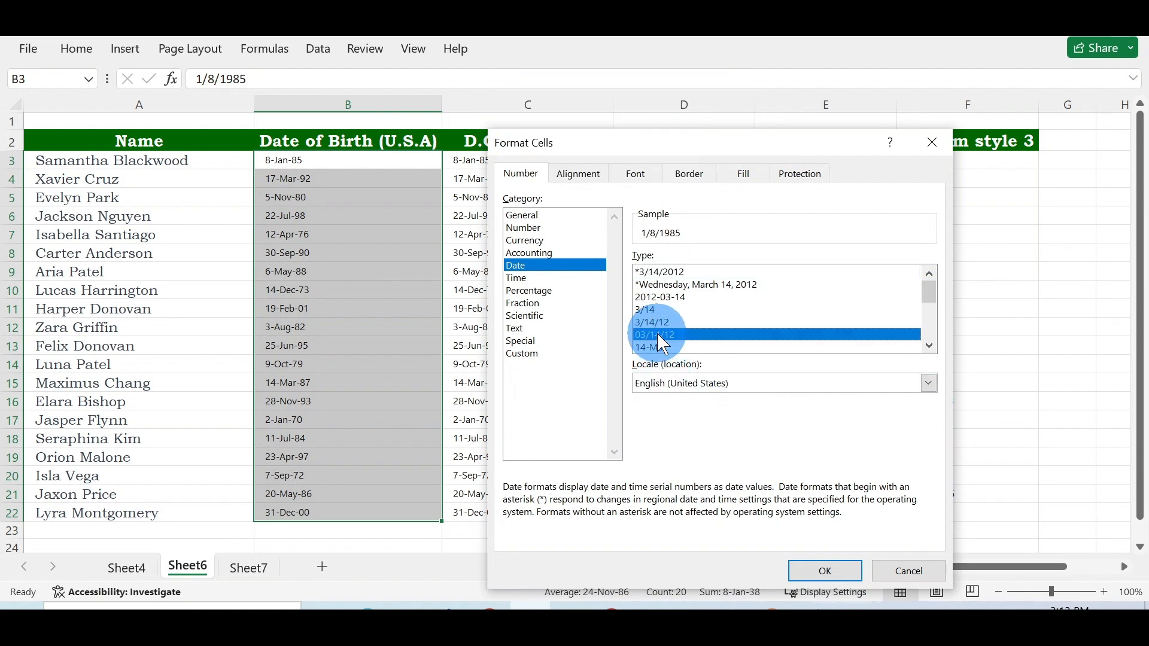
pyautogui.click(806, 578)
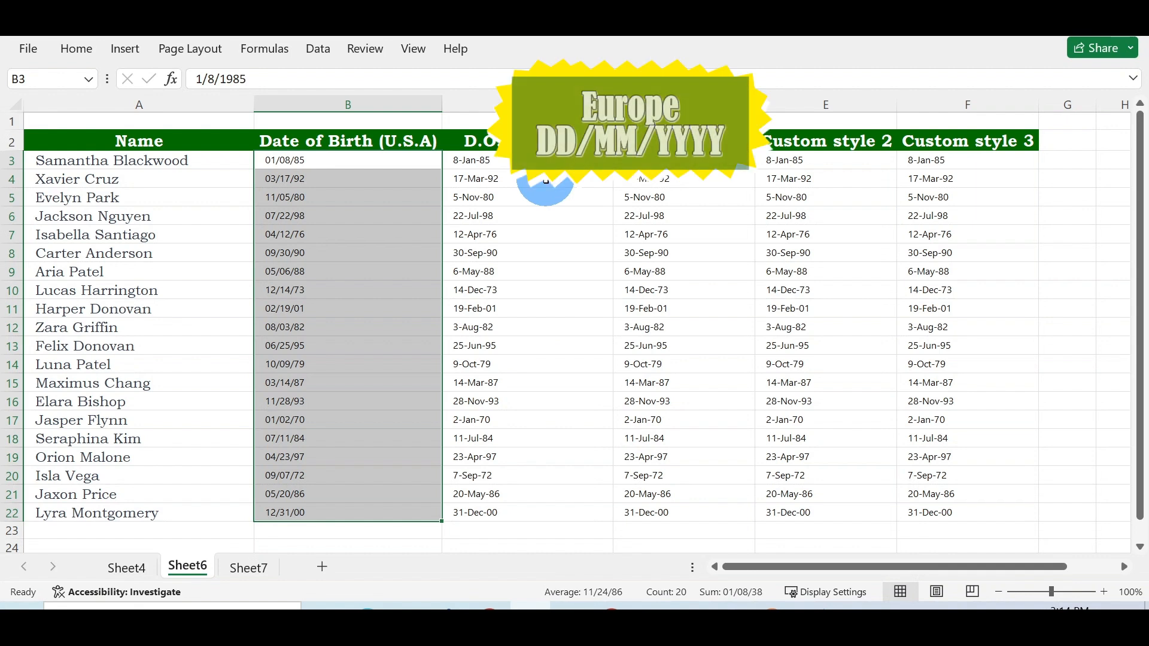
# Format the D.O.B (Europe) values in C3:C22 as Date type 14/03/2012 with the English (United Kingdom) locale.
pyautogui.click(478, 160)
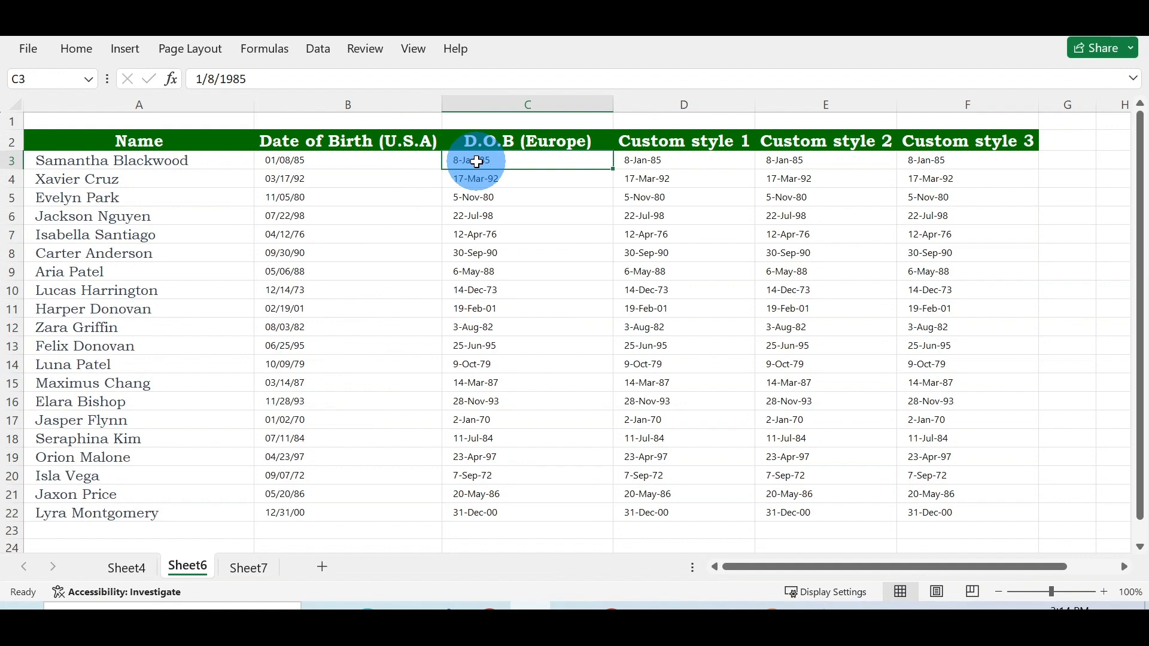
pyautogui.moveTo(476, 161); pyautogui.dragTo(509, 505)
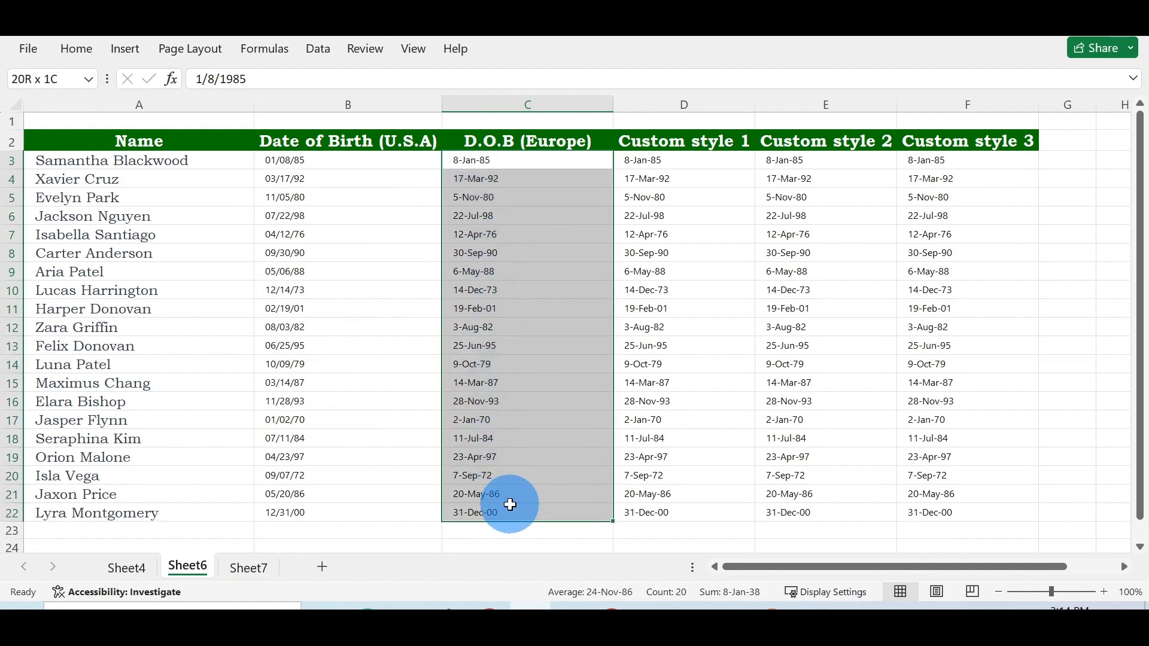
pyautogui.click(81, 48)
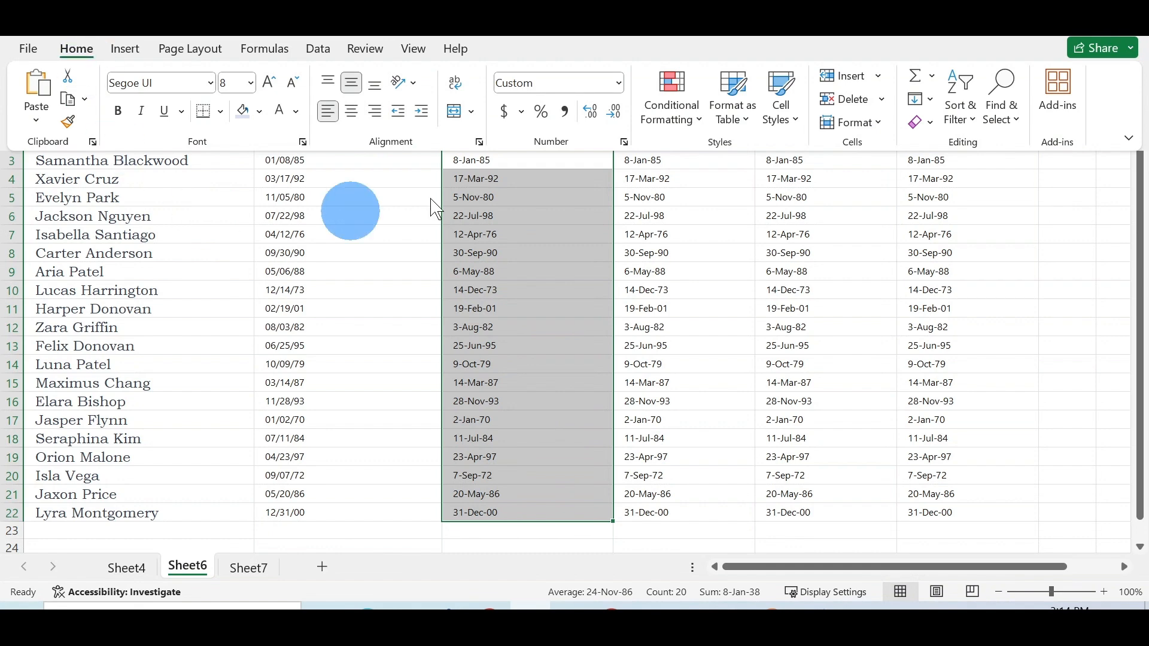
pyautogui.click(624, 143)
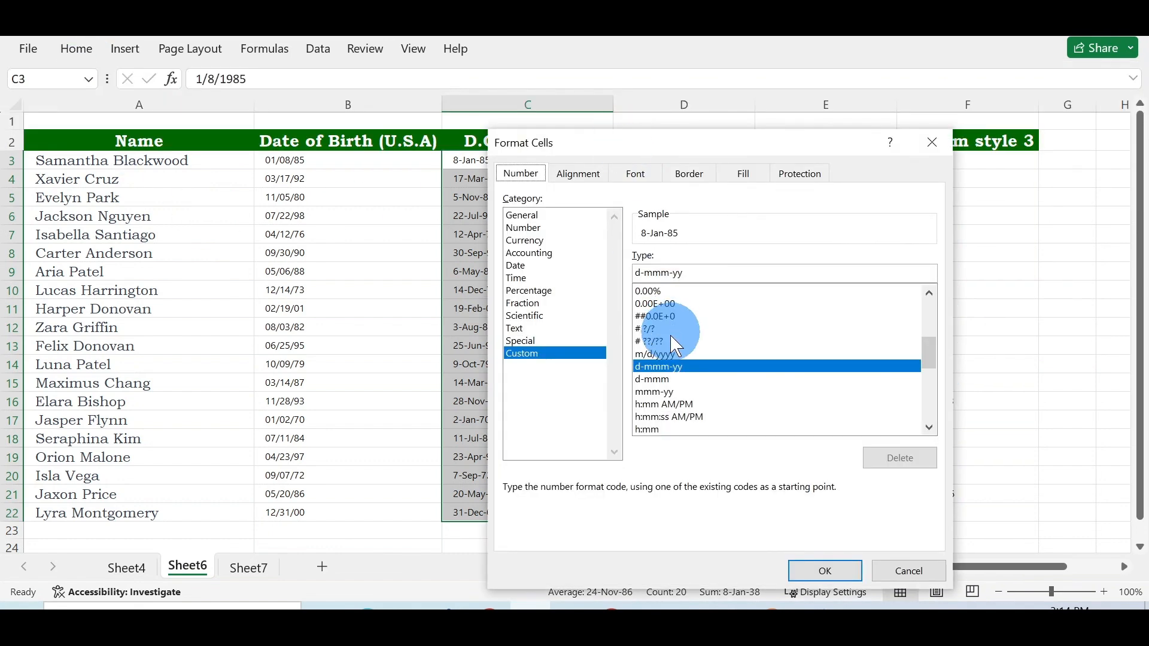
pyautogui.click(517, 265)
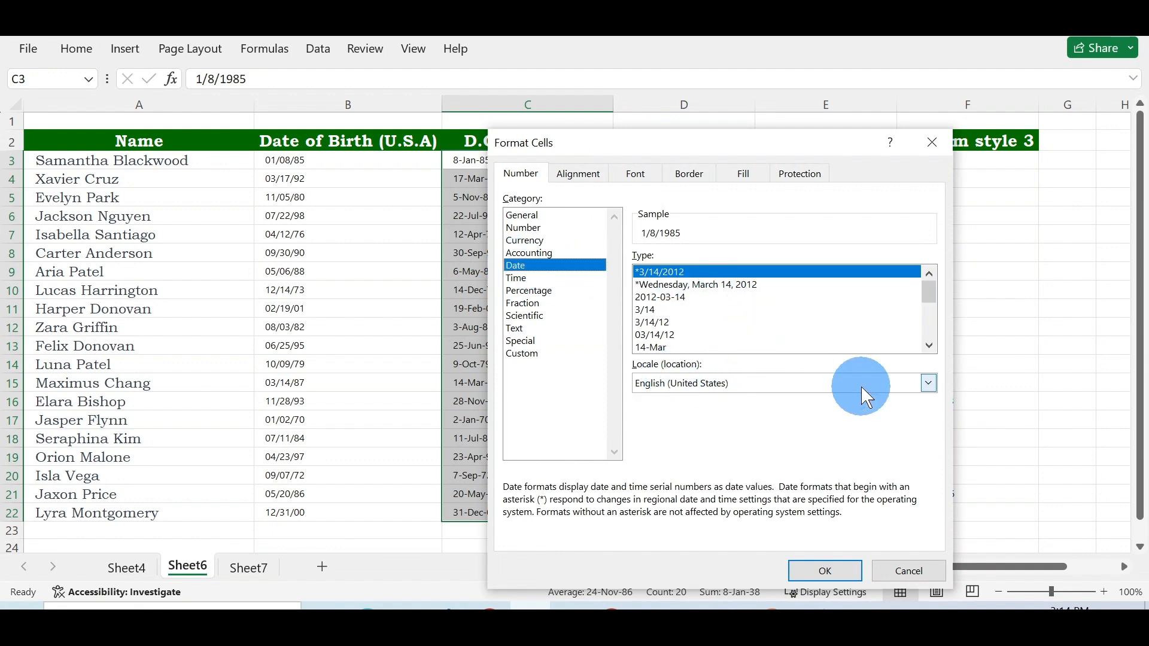
pyautogui.click(925, 379)
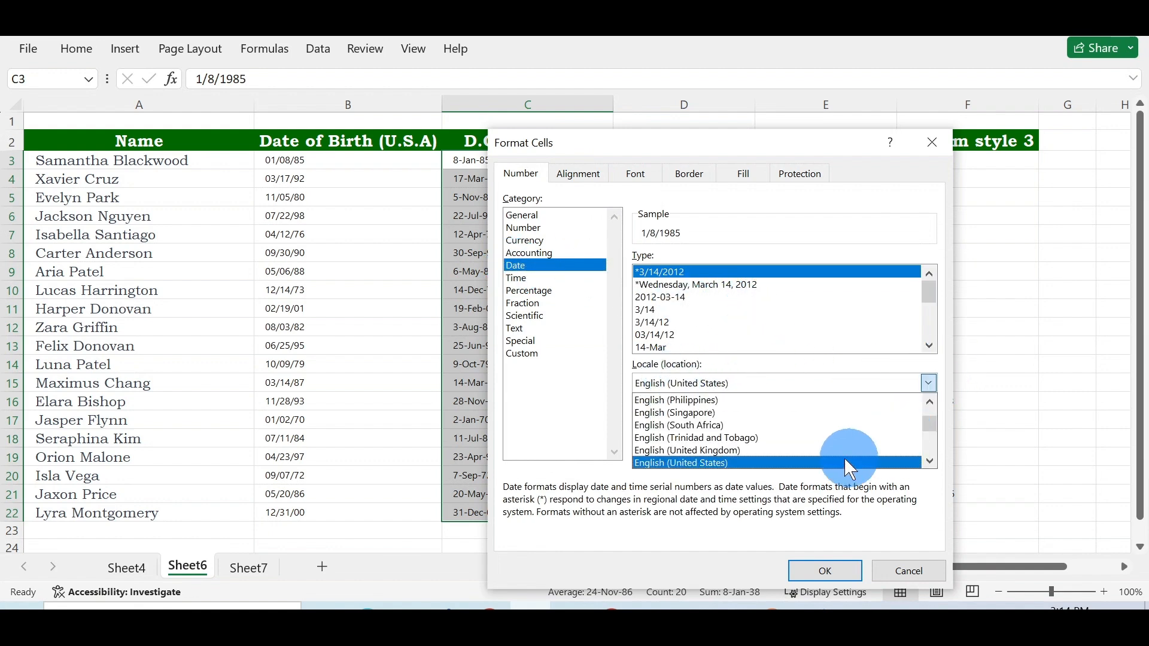
pyautogui.click(765, 454)
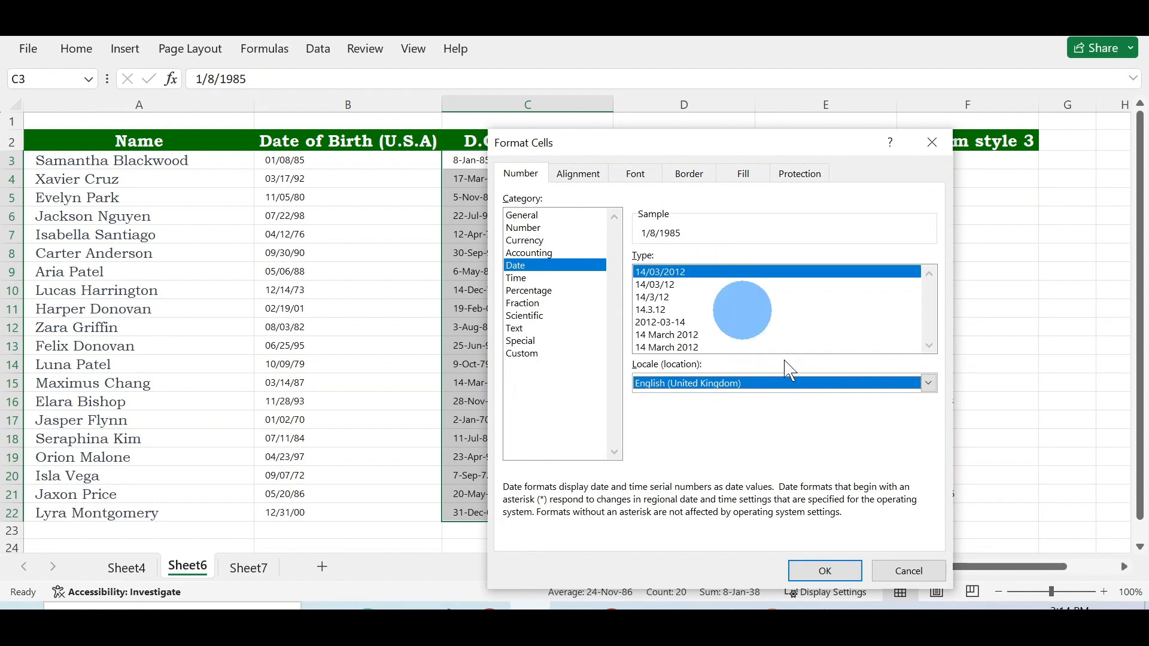
pyautogui.click(855, 569)
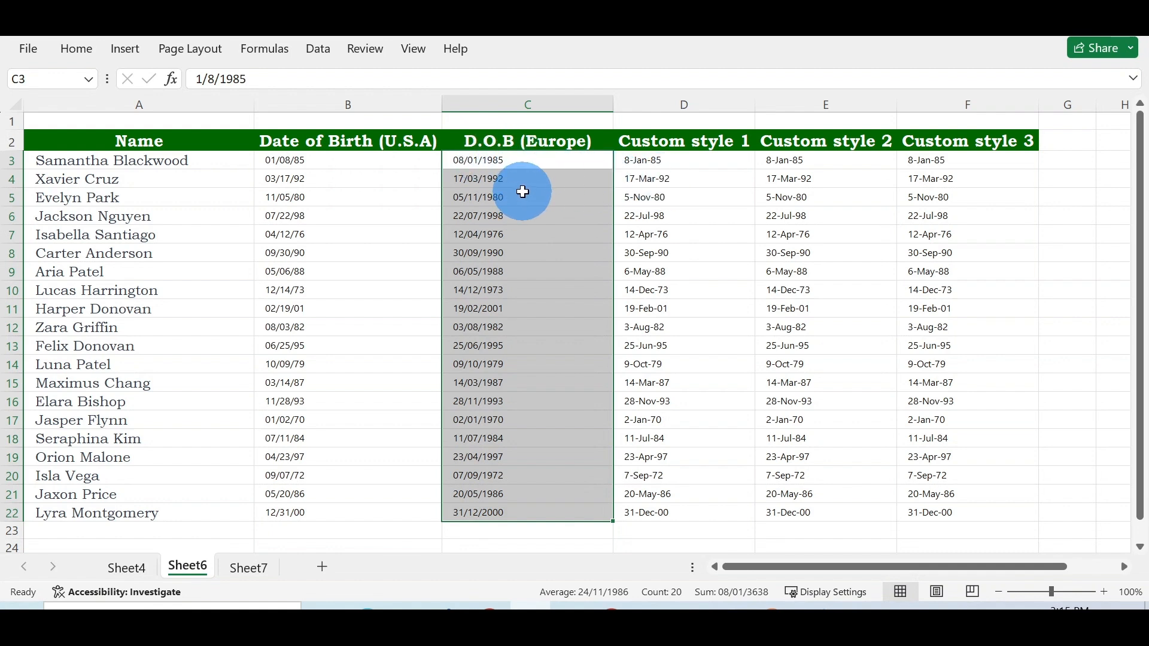
# Open the cell formatting for the Custom style 1 dates in D3:D22 and select the whole custom format code.
pyautogui.click(667, 177)
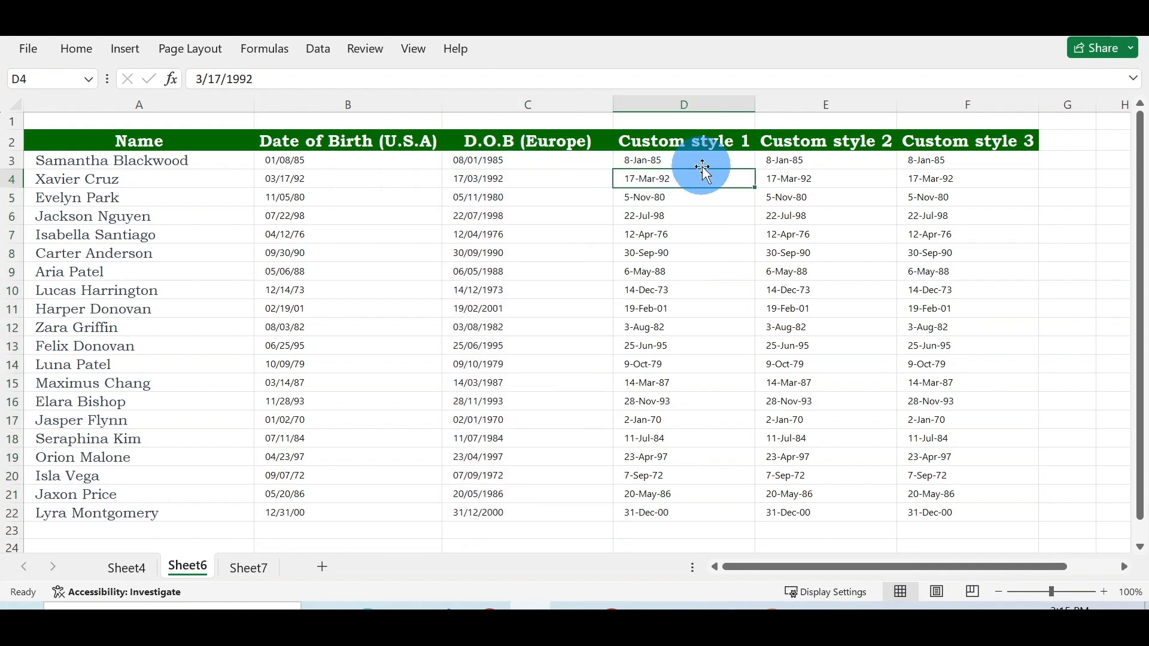
pyautogui.click(651, 164)
pyautogui.moveTo(653, 162); pyautogui.dragTo(687, 509)
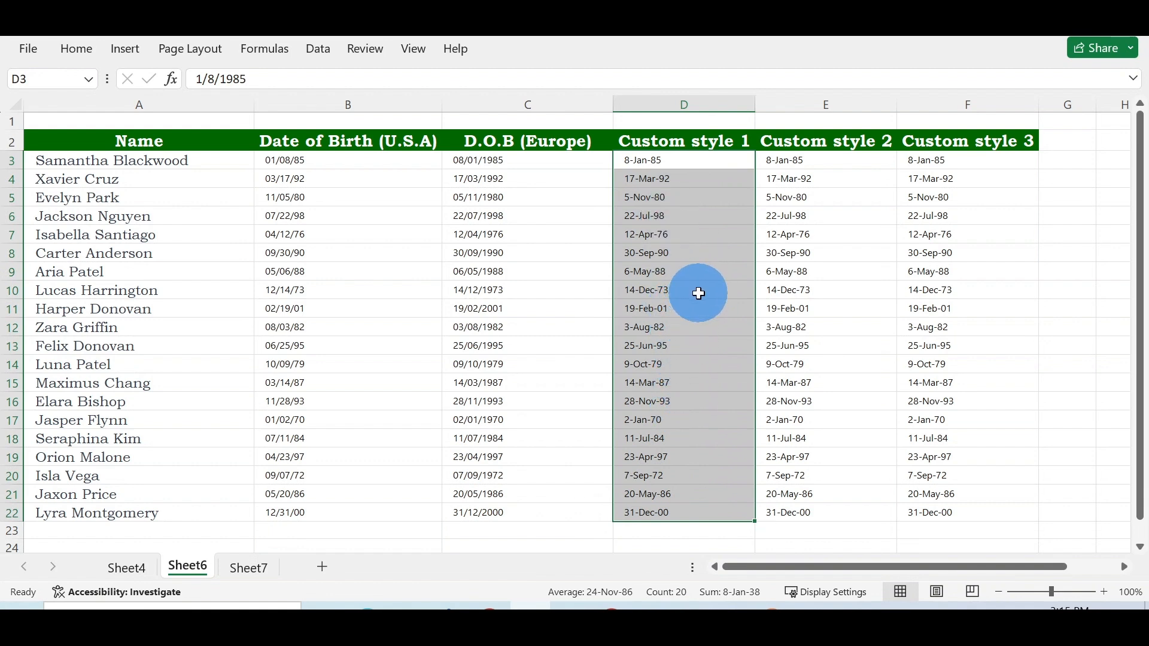
pyautogui.click(78, 51)
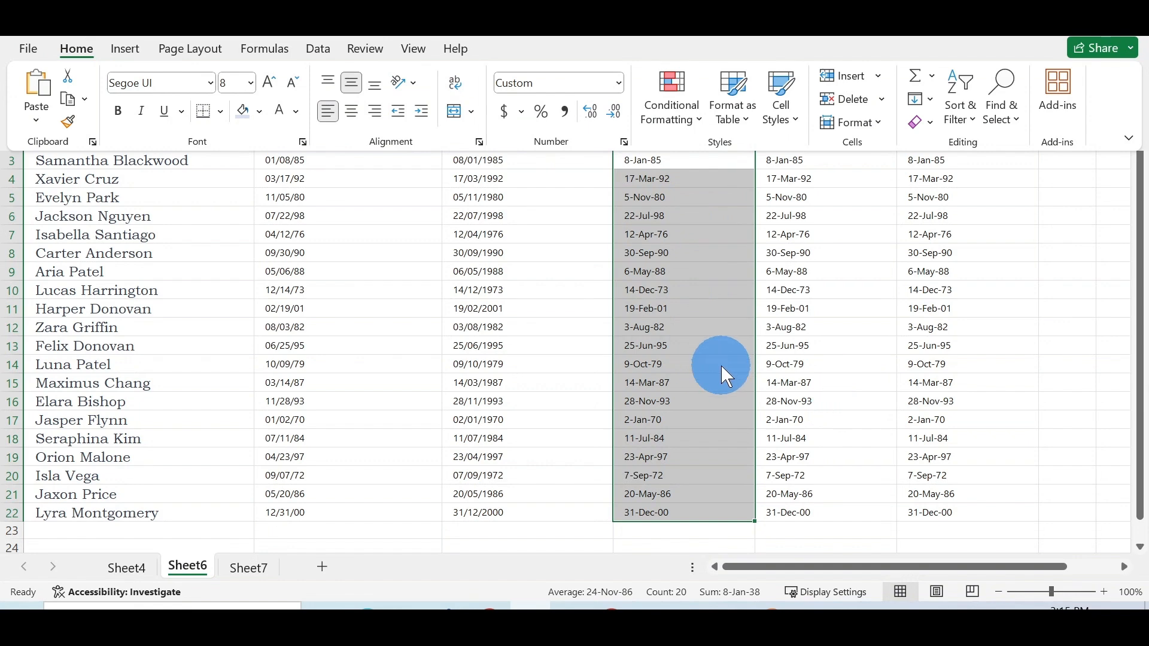
pyautogui.hotkey('ctrl', '1')
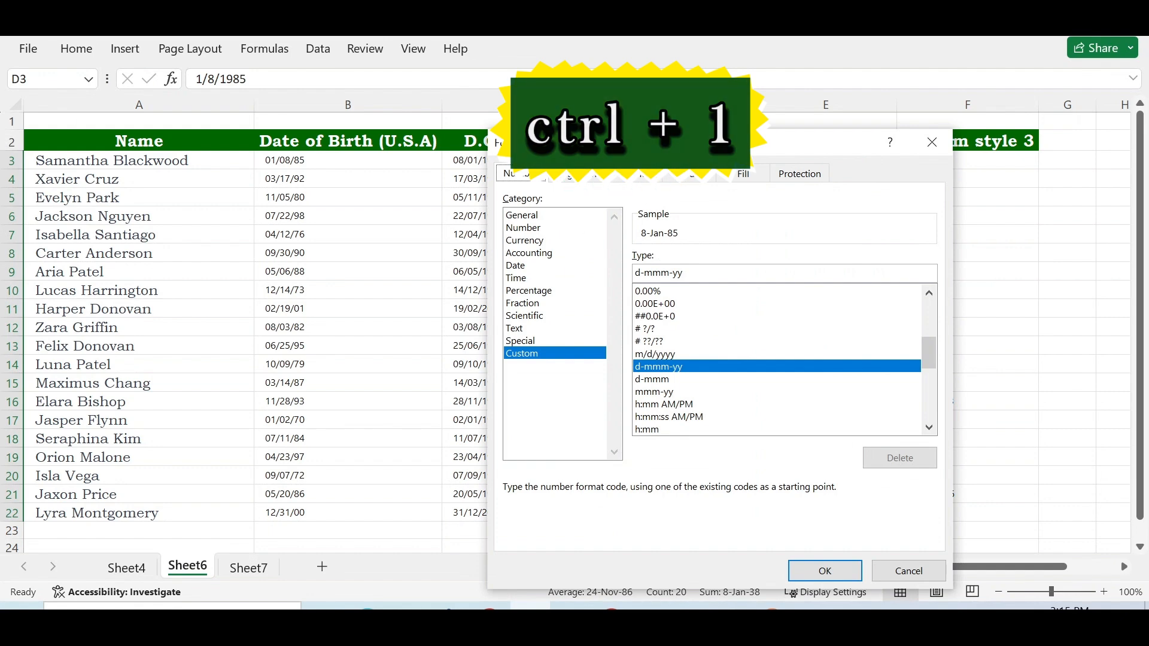
pyautogui.moveTo(702, 152); pyautogui.dragTo(312, 111)
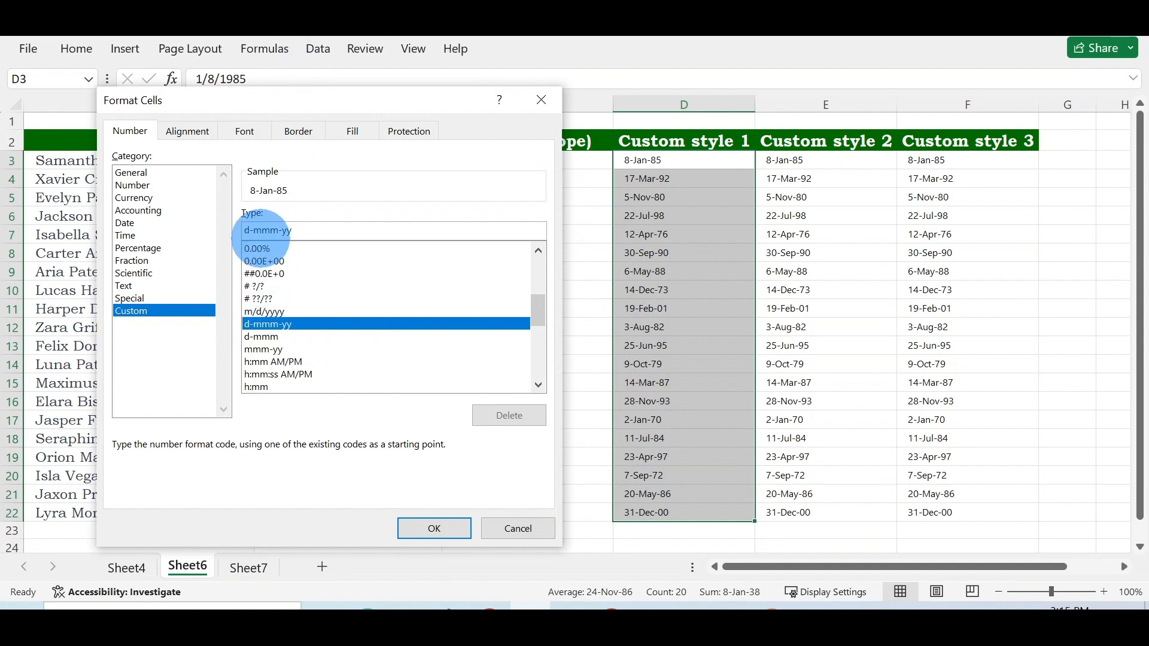
pyautogui.moveTo(244, 234); pyautogui.dragTo(401, 268)
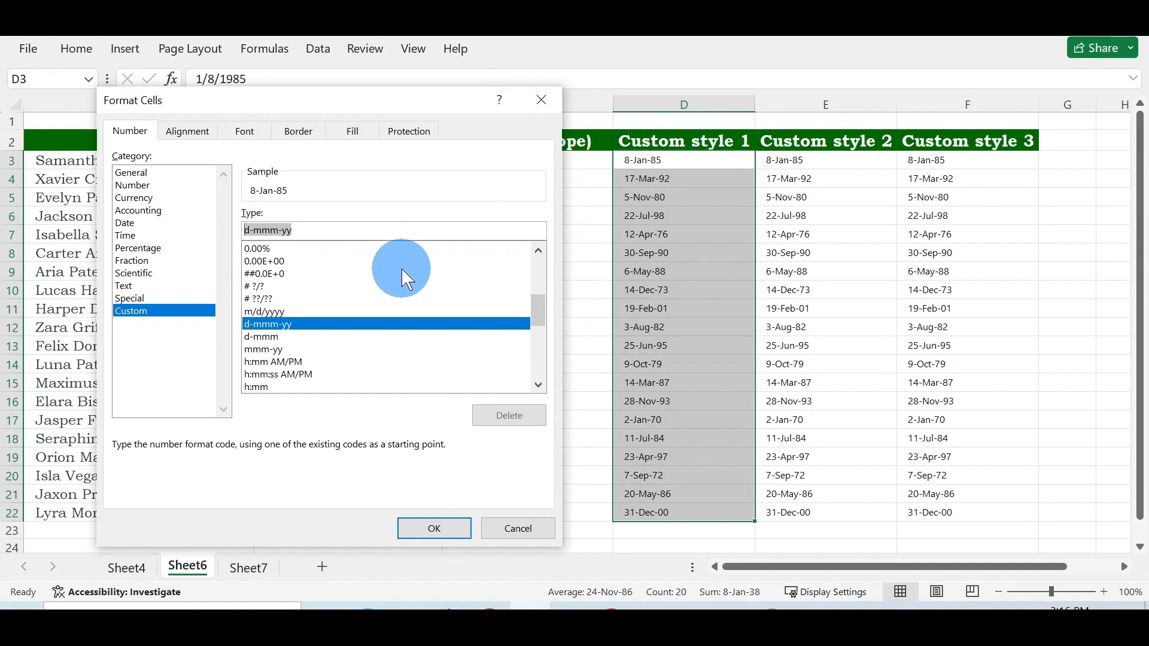
pyautogui.write('DD/')
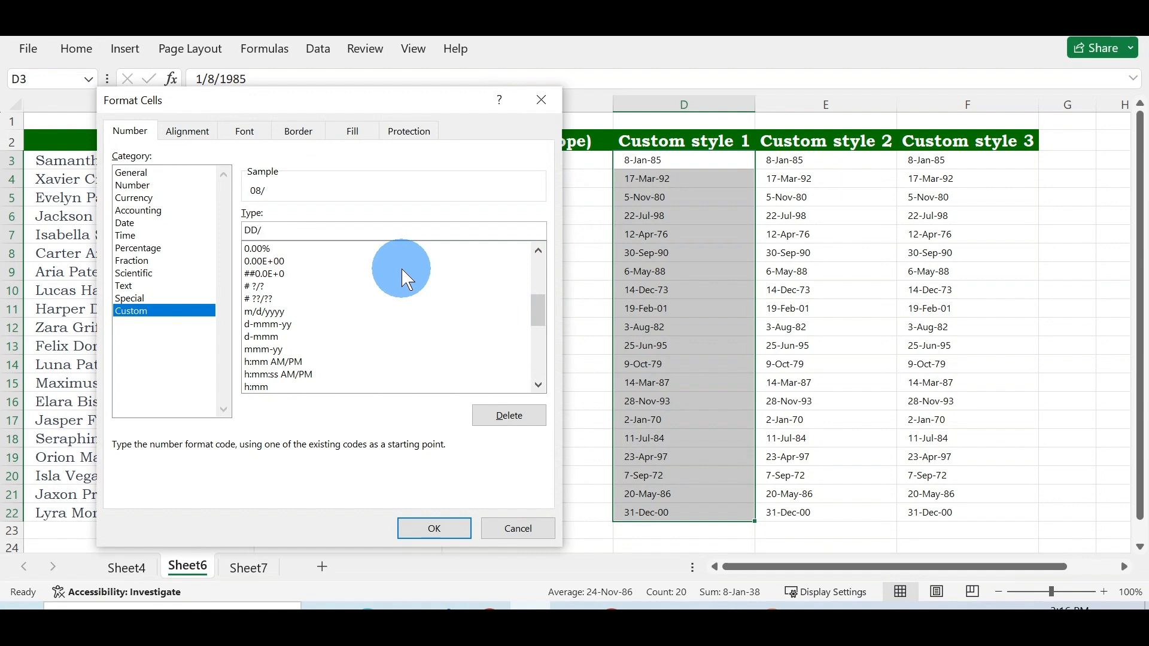
pyautogui.press('BackSpace')
pyautogui.press('BackSpace')
pyautogui.press('BackSpace')
# Apply the custom date format MM/YY to the Custom style 1 dates in D3:D22.
pyautogui.write('MM/YY')
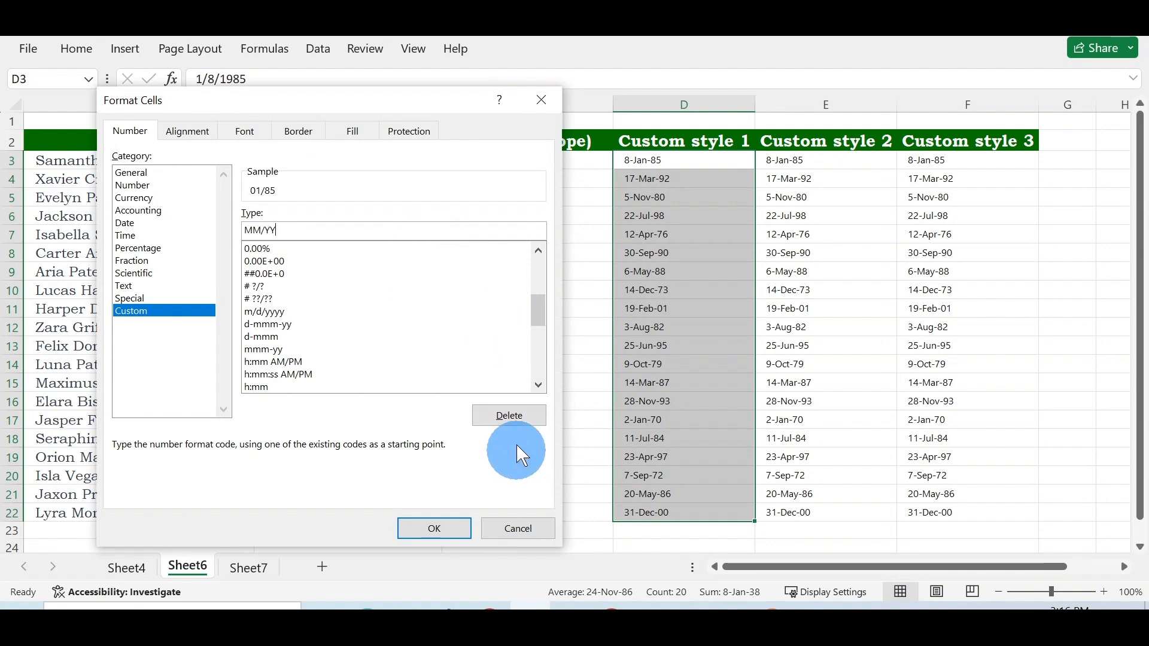
pyautogui.click(450, 528)
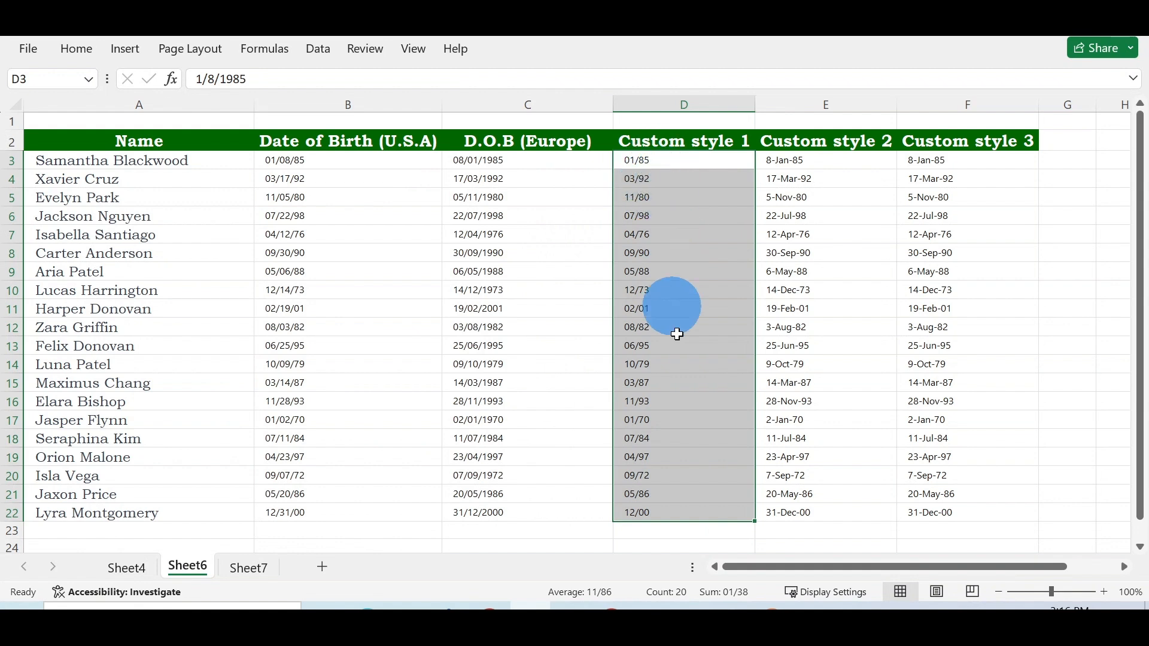
# Open the cell formatting for the Custom style 2 dates in E3:E22 and choose the Date category with the English (United States) locale.
pyautogui.click(784, 165)
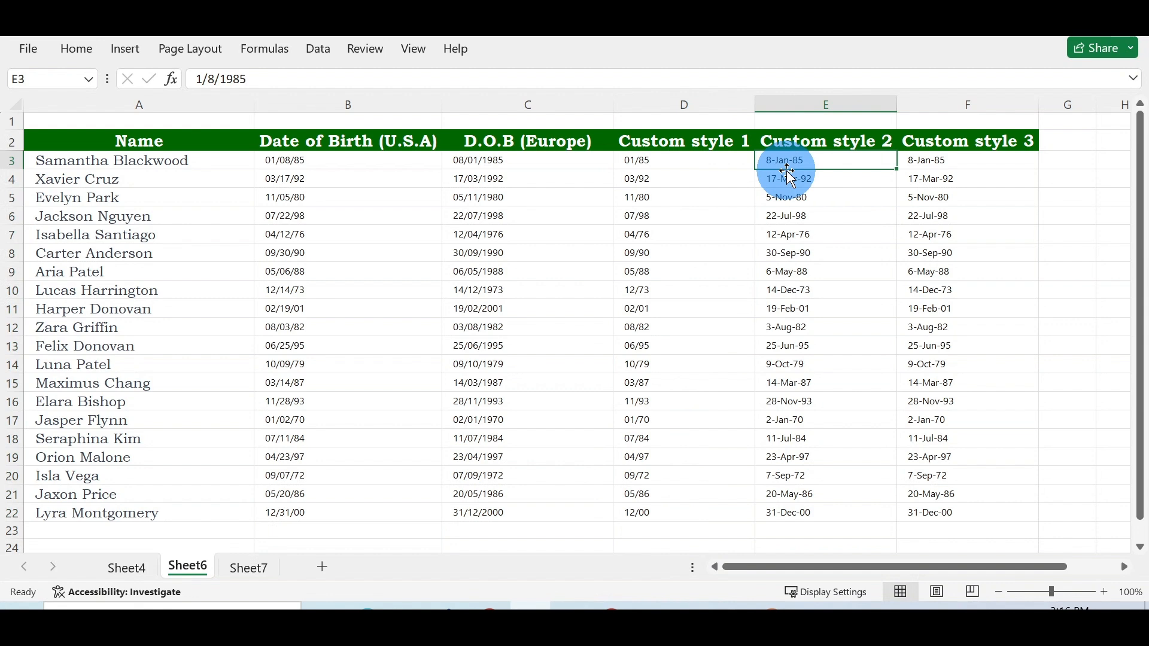
pyautogui.moveTo(789, 175); pyautogui.dragTo(833, 513)
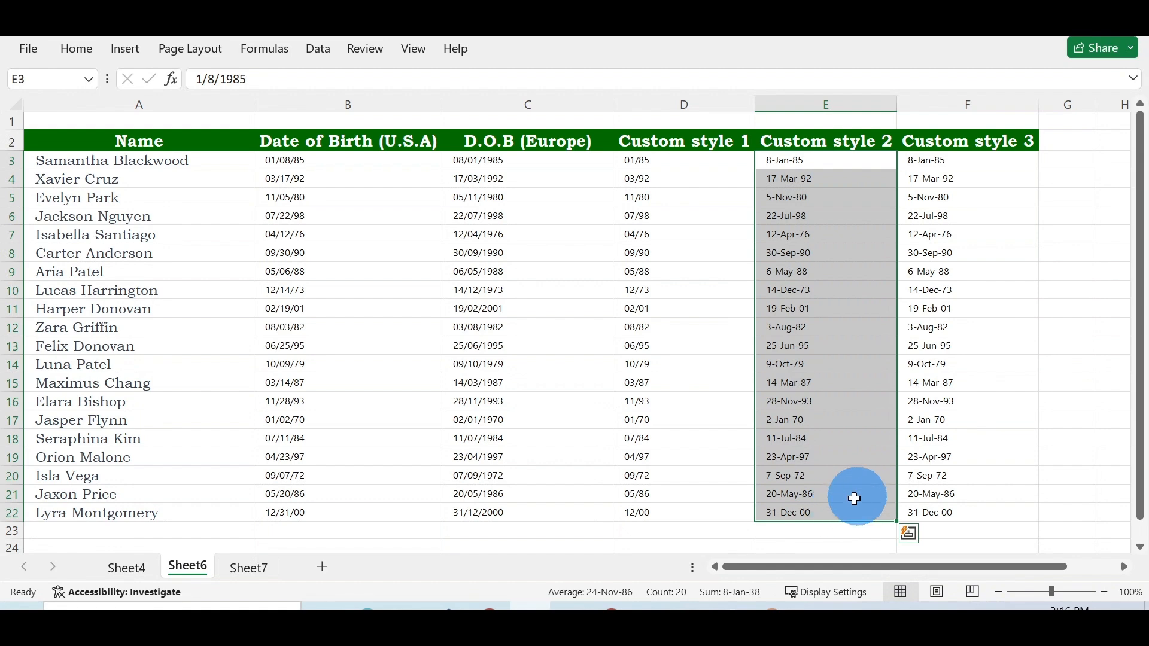
pyautogui.hotkey('ctrl', '1')
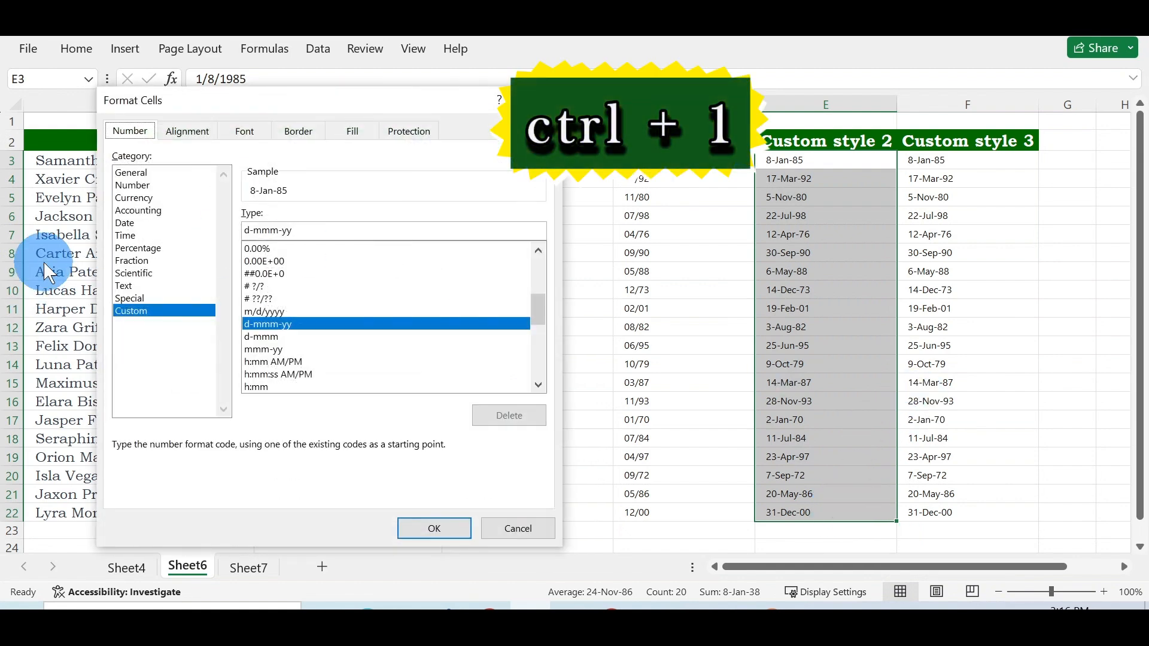
pyautogui.click(131, 225)
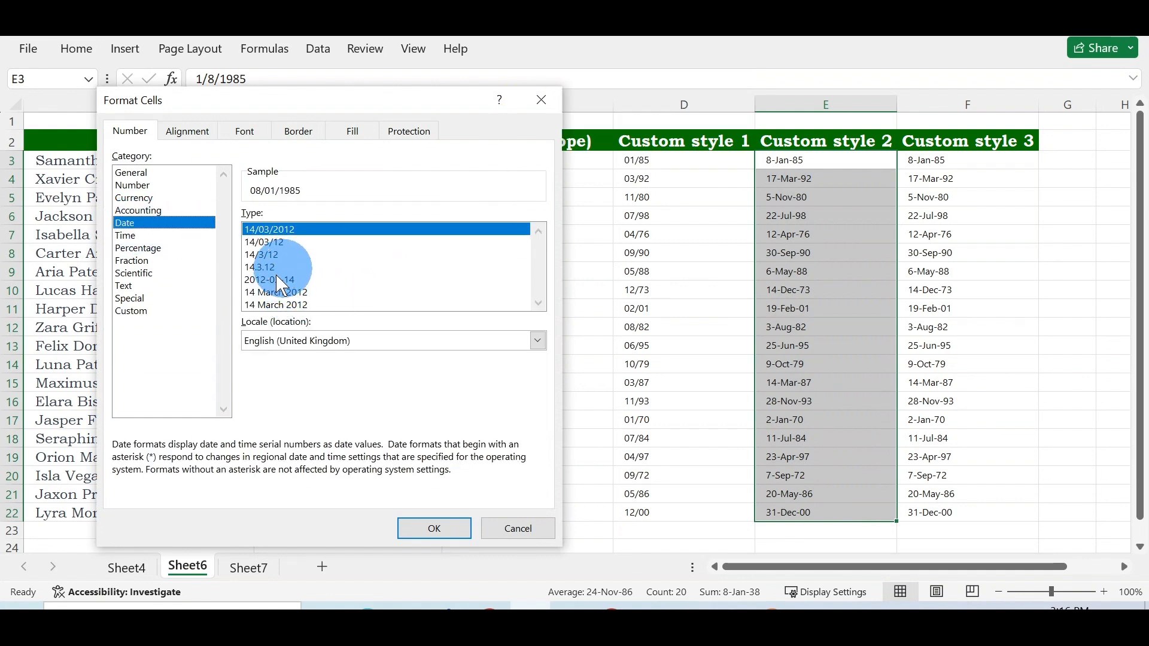
pyautogui.click(533, 335)
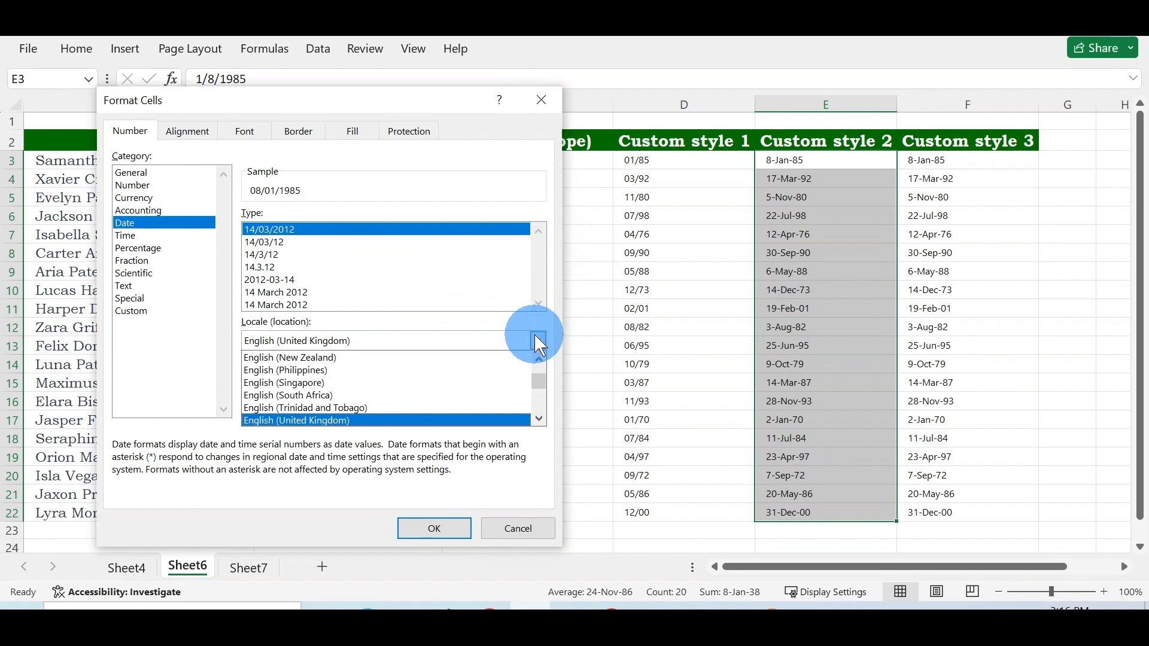
pyautogui.click(309, 418)
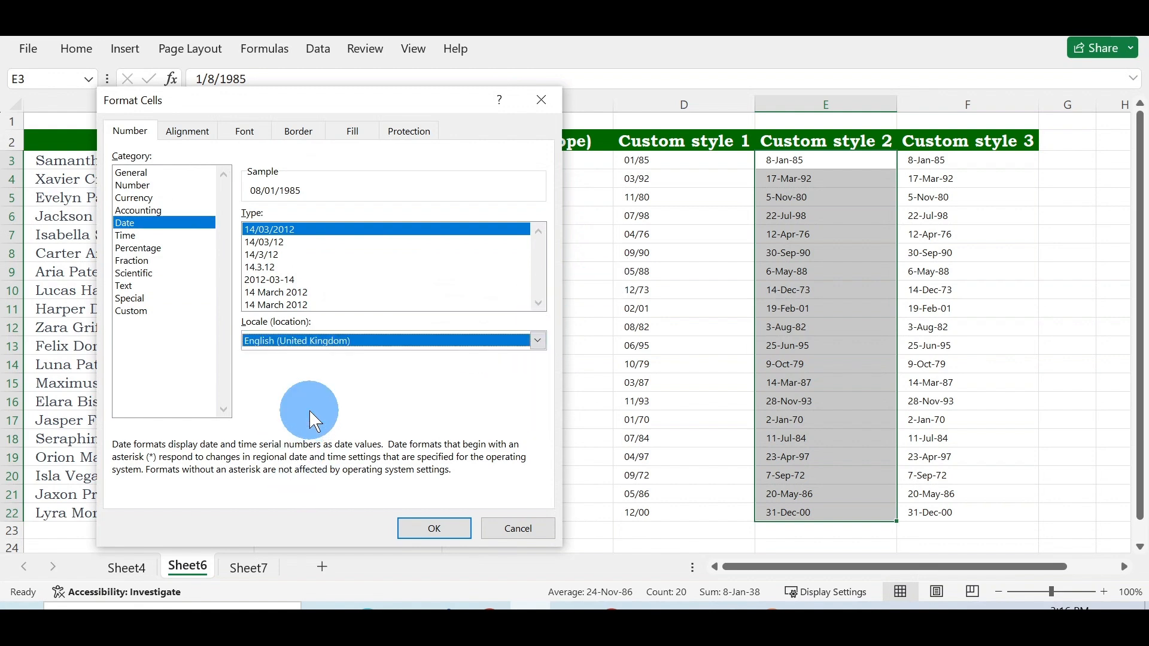
pyautogui.click(537, 341)
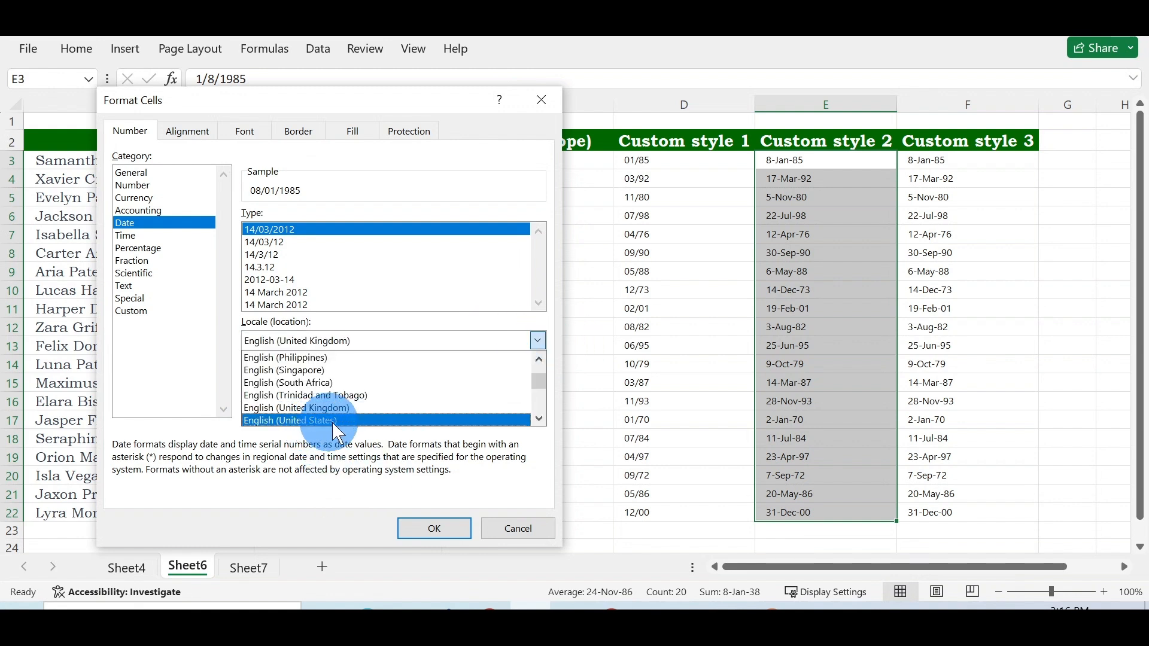
pyautogui.click(342, 421)
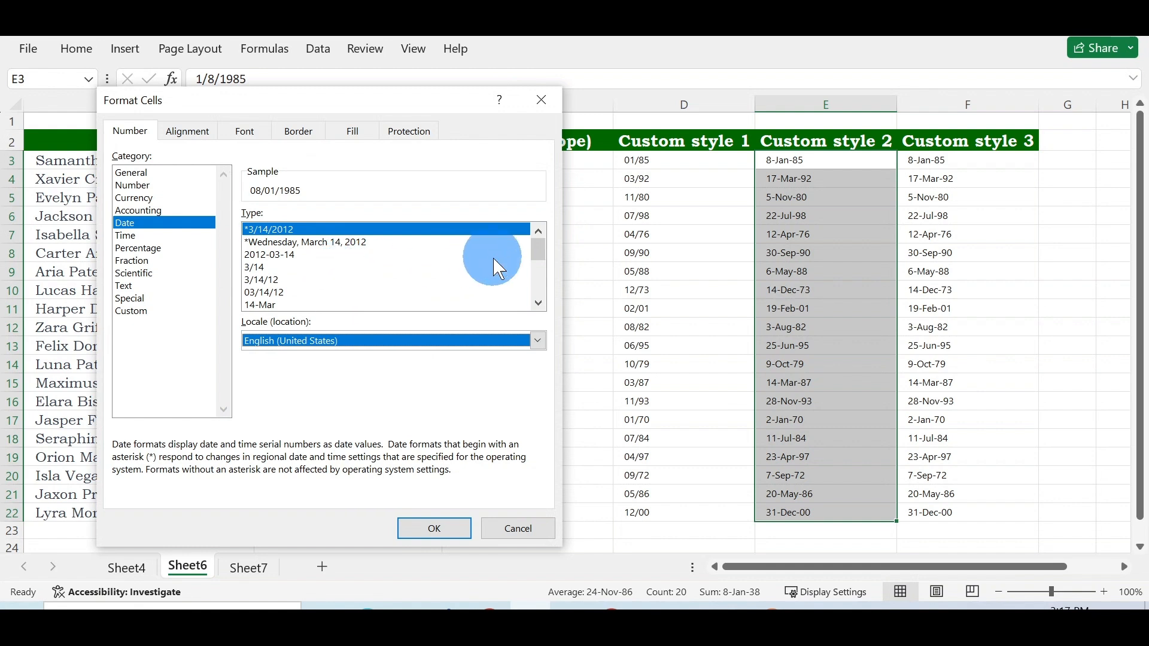
# Apply the long date type *Wednesday, March 14, 2012 to the Custom style 2 dates.
pyautogui.click(539, 303)
pyautogui.click(539, 303)
pyautogui.click(538, 302)
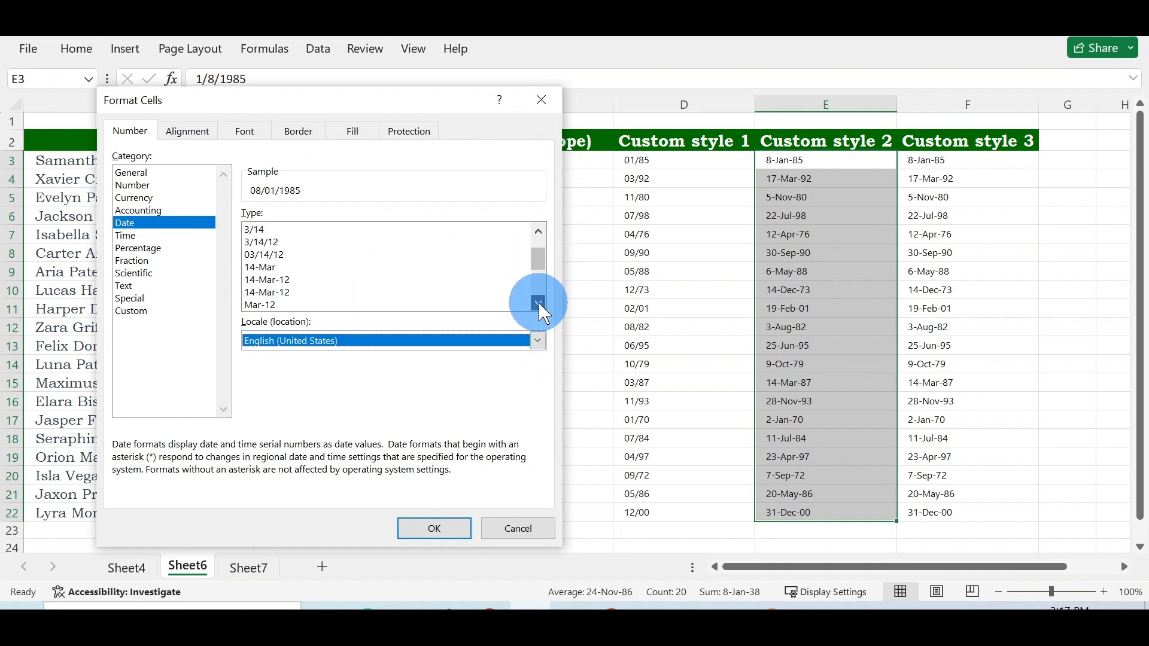
pyautogui.click(538, 303)
pyautogui.click(538, 303)
pyautogui.click(538, 302)
pyautogui.click(539, 303)
pyautogui.click(539, 302)
pyautogui.click(539, 303)
pyautogui.click(539, 303)
pyautogui.click(538, 302)
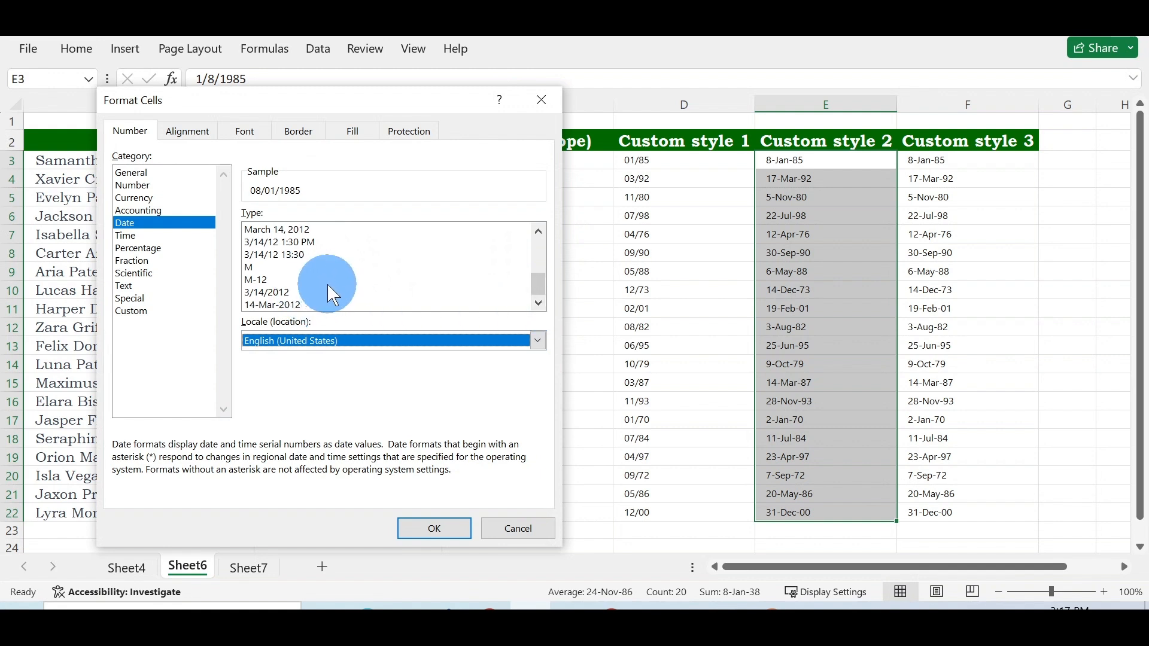
pyautogui.moveTo(537, 284); pyautogui.dragTo(542, 196)
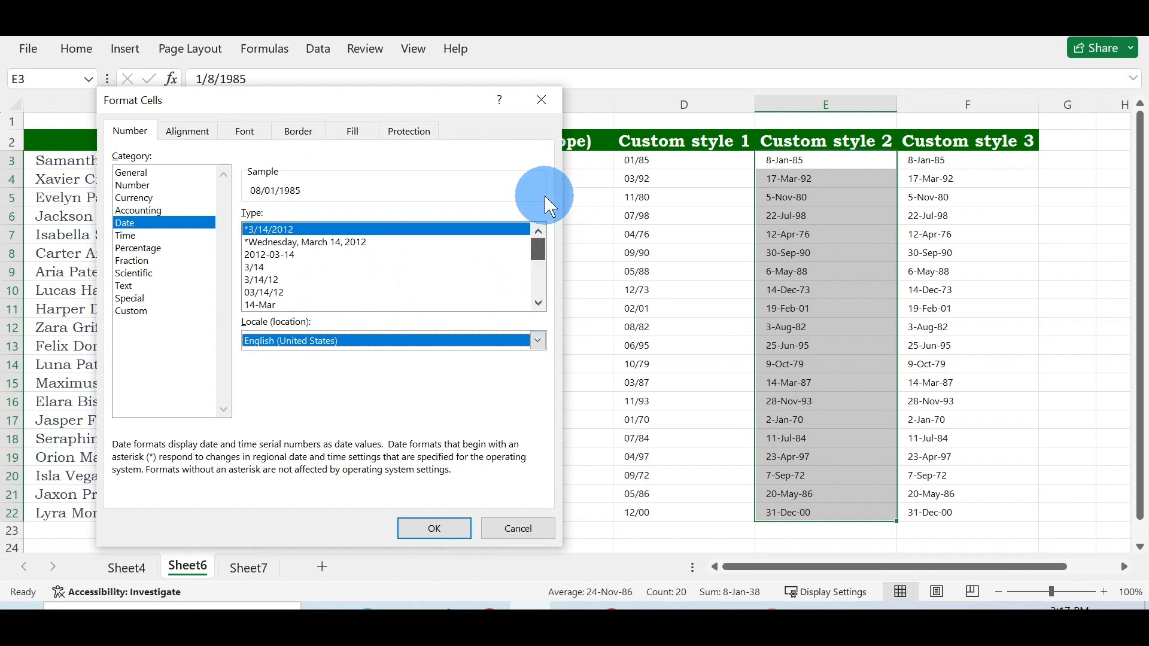
pyautogui.click(345, 243)
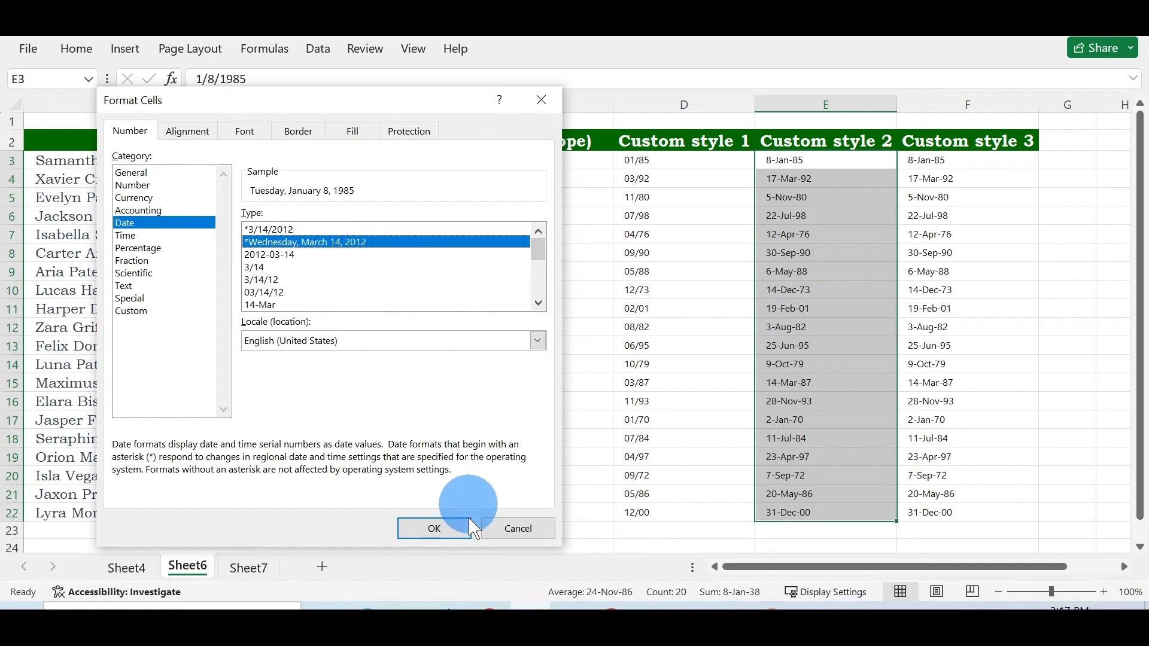
pyautogui.click(454, 529)
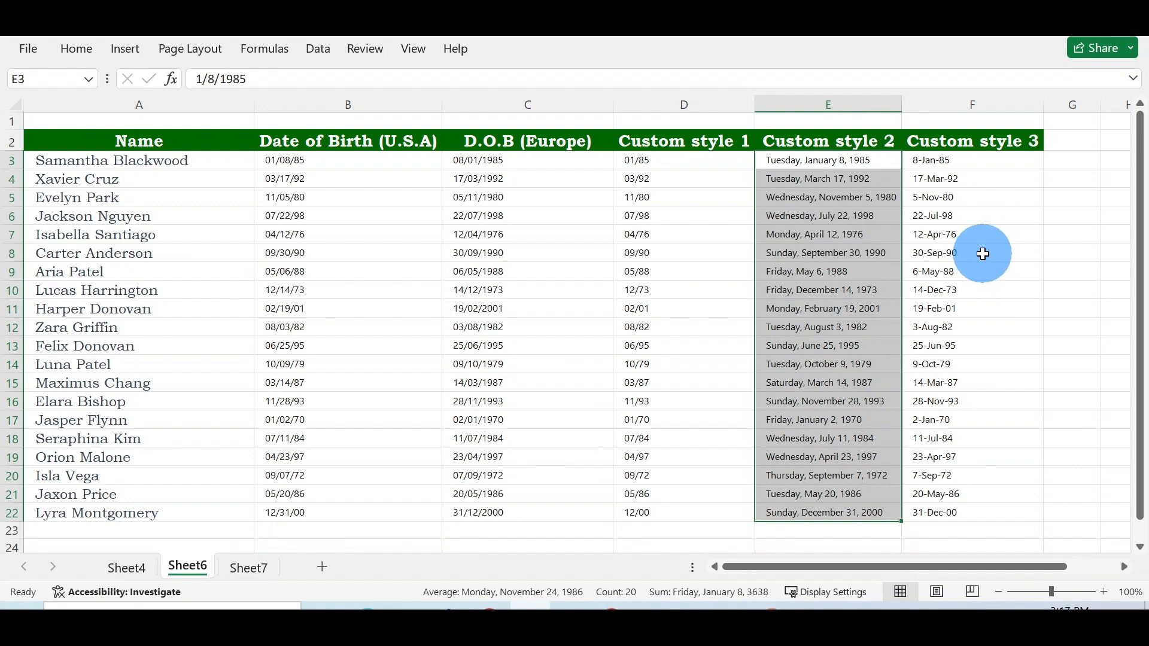
# Open the cell formatting for the Custom style 3 dates in F3:F22 and look through the available custom format codes.
pyautogui.click(966, 168)
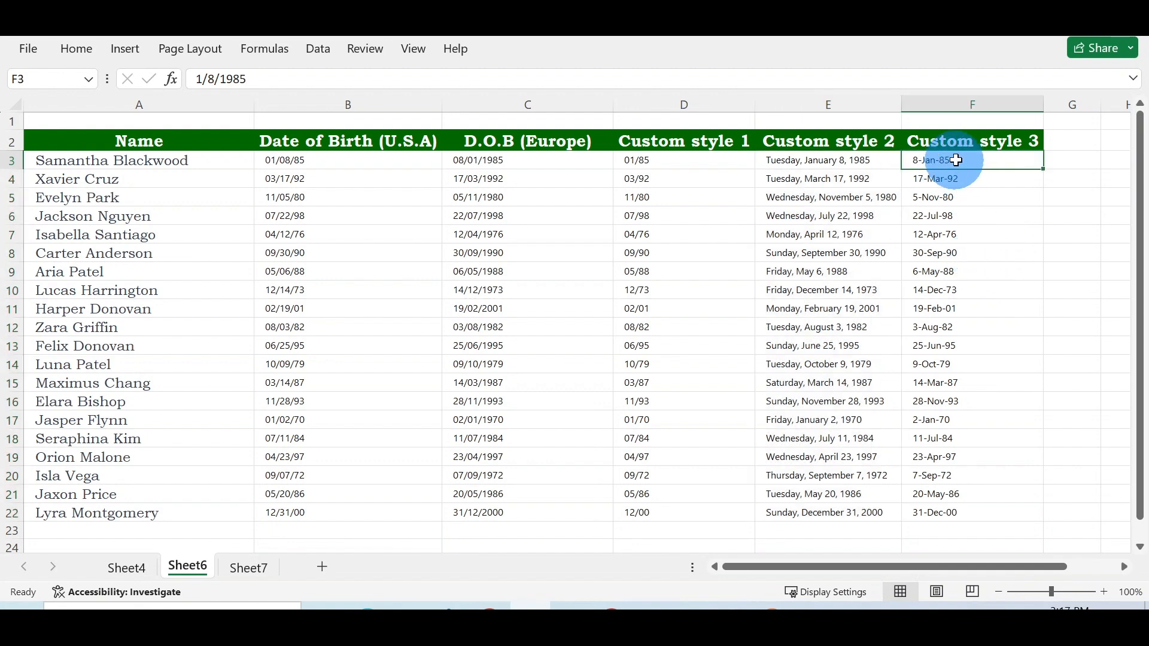
pyautogui.moveTo(954, 165); pyautogui.dragTo(994, 511)
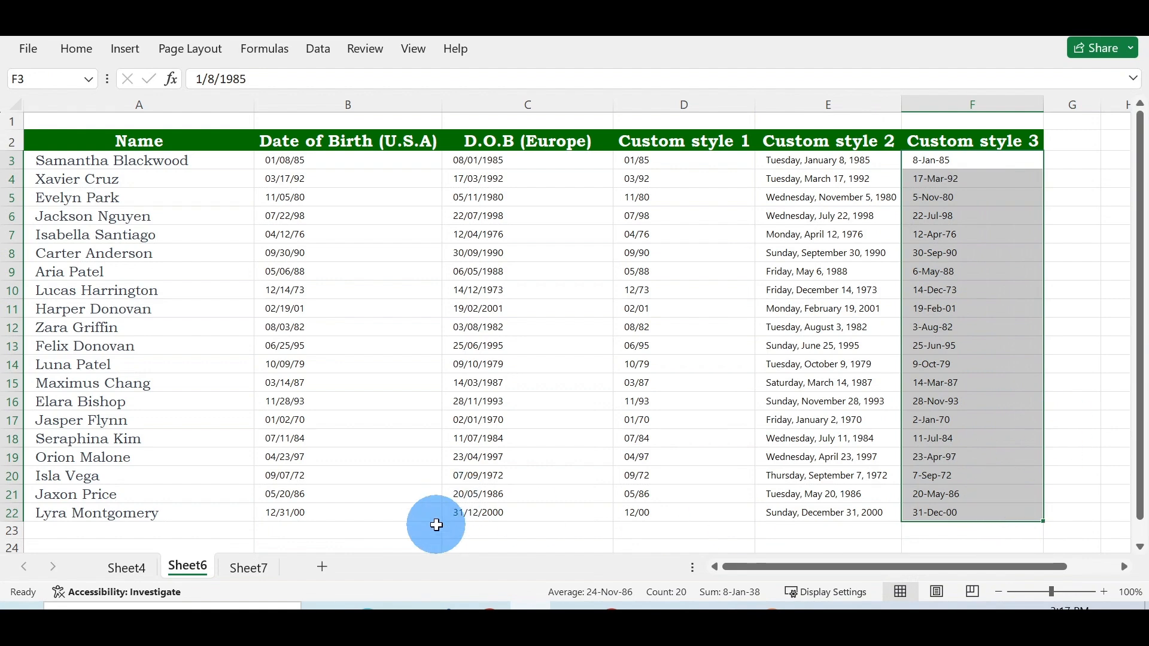
pyautogui.hotkey('ctrl', '1')
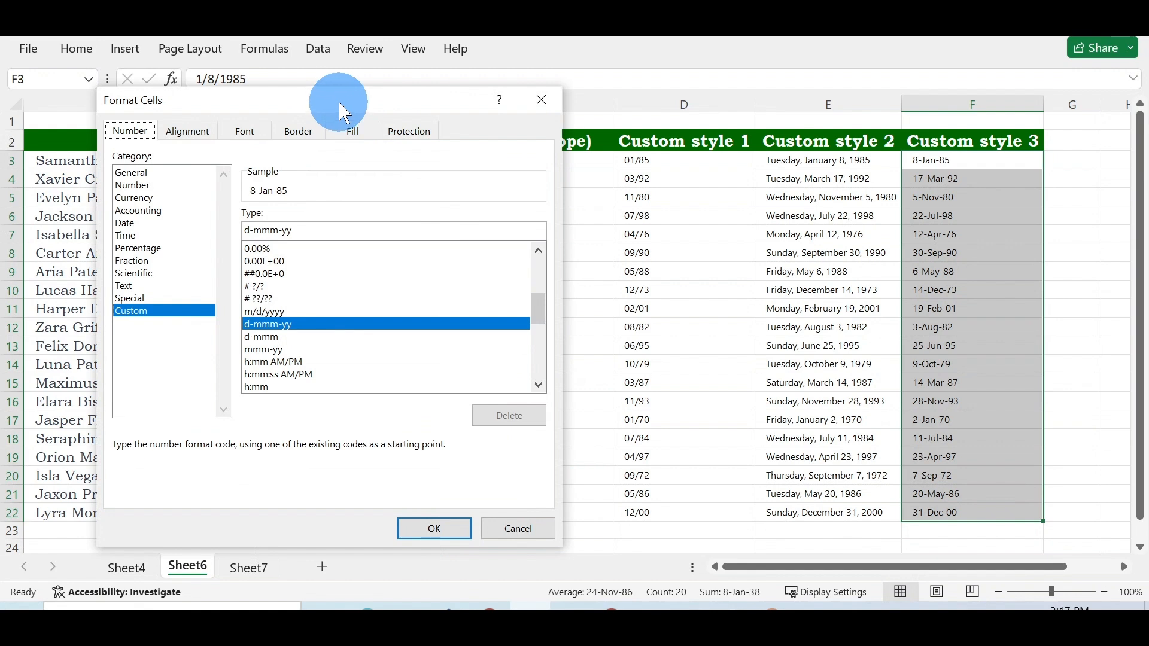
pyautogui.moveTo(339, 102); pyautogui.dragTo(339, 128)
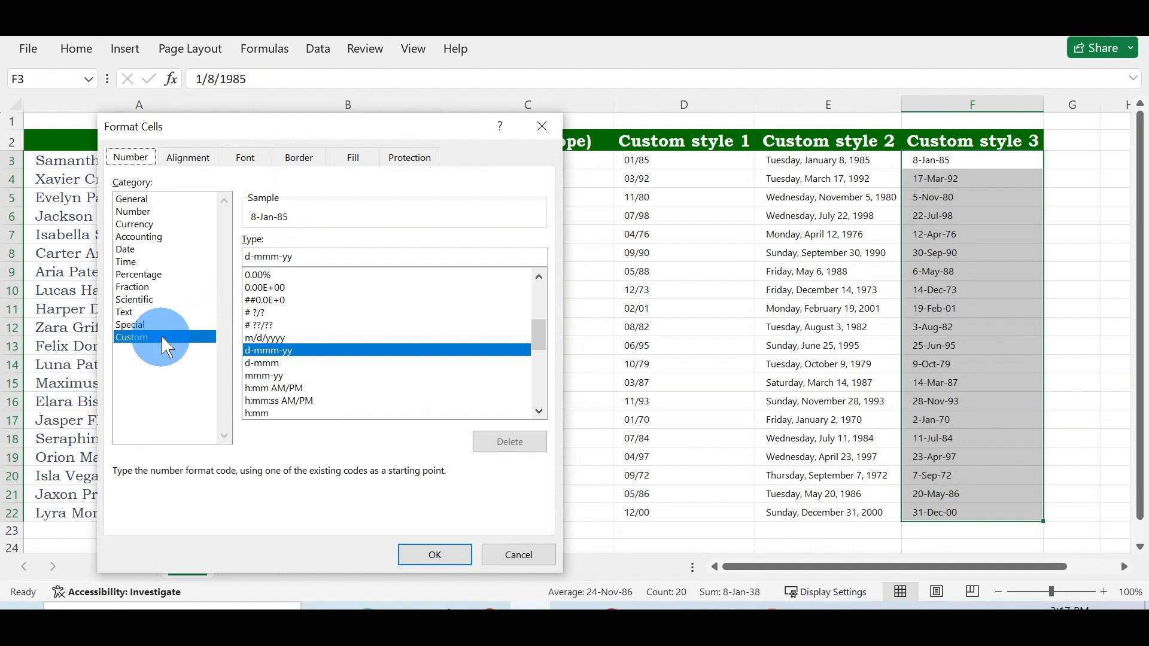
pyautogui.moveTo(308, 256); pyautogui.dragTo(237, 258)
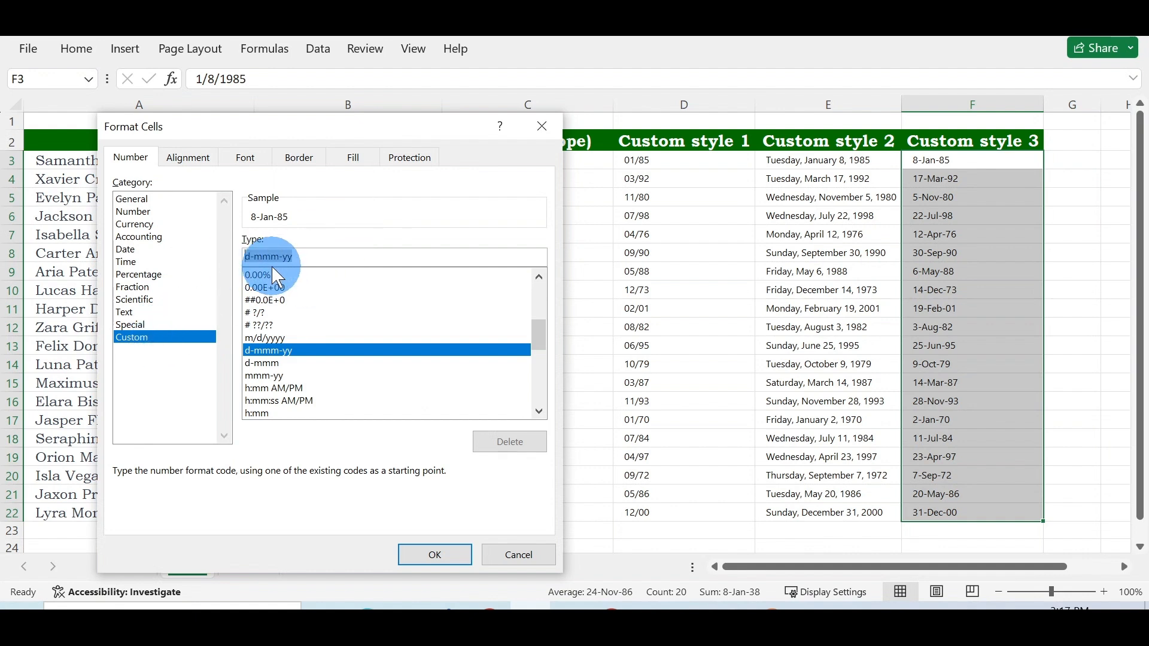
pyautogui.scroll(-4, 336, 367)
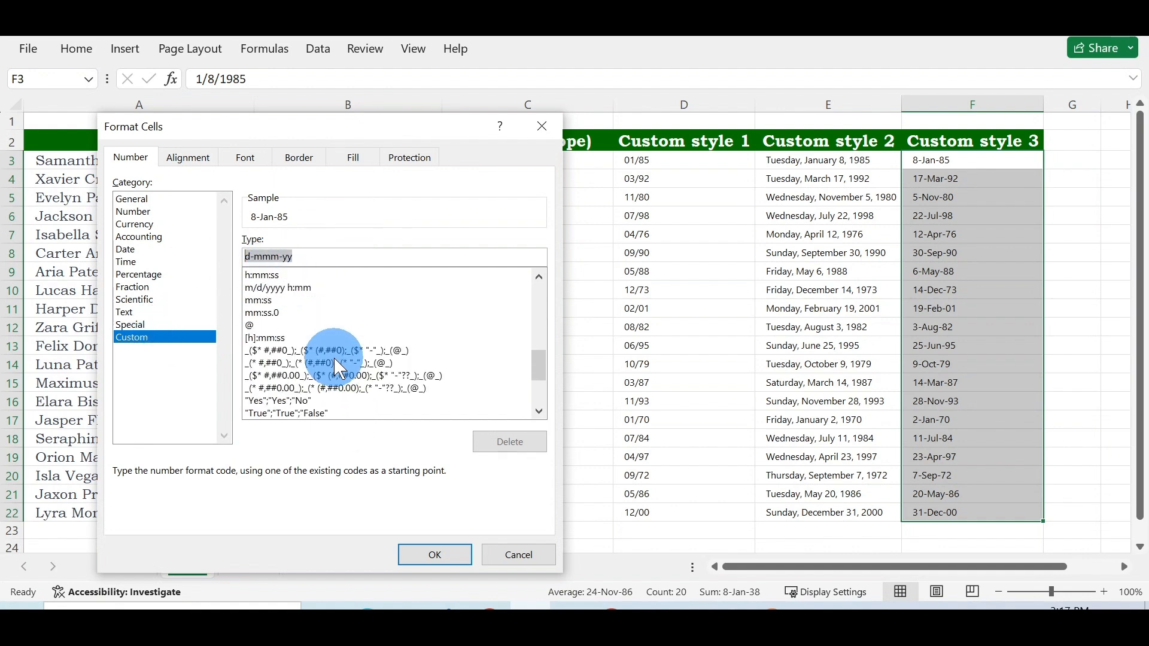
pyautogui.scroll(2, 334, 358)
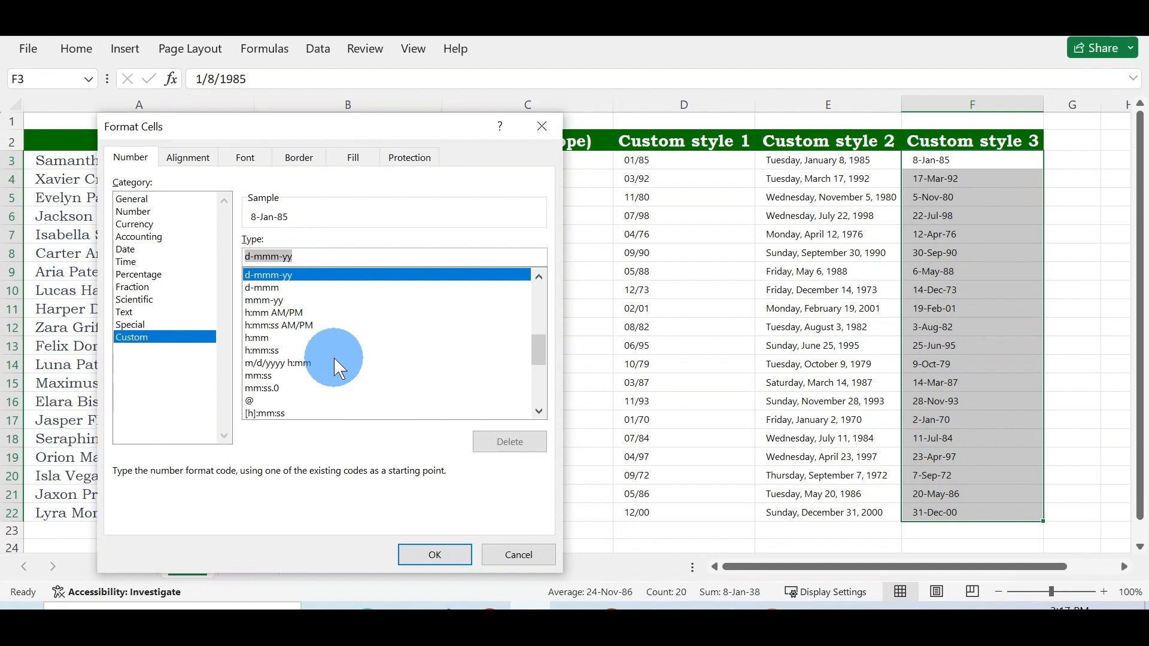
pyautogui.scroll(-2, 334, 358)
# Format the Custom style 3 dates as Date type 14 March 2012 with the English (United Kingdom) locale.
pyautogui.click(125, 250)
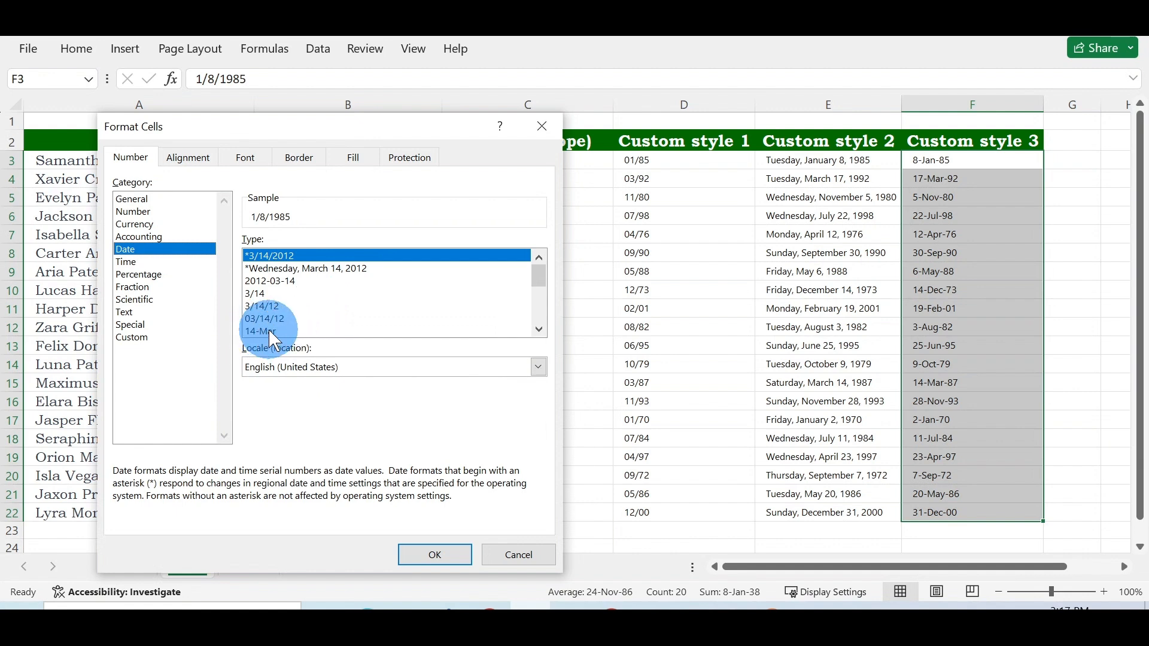
pyautogui.click(538, 367)
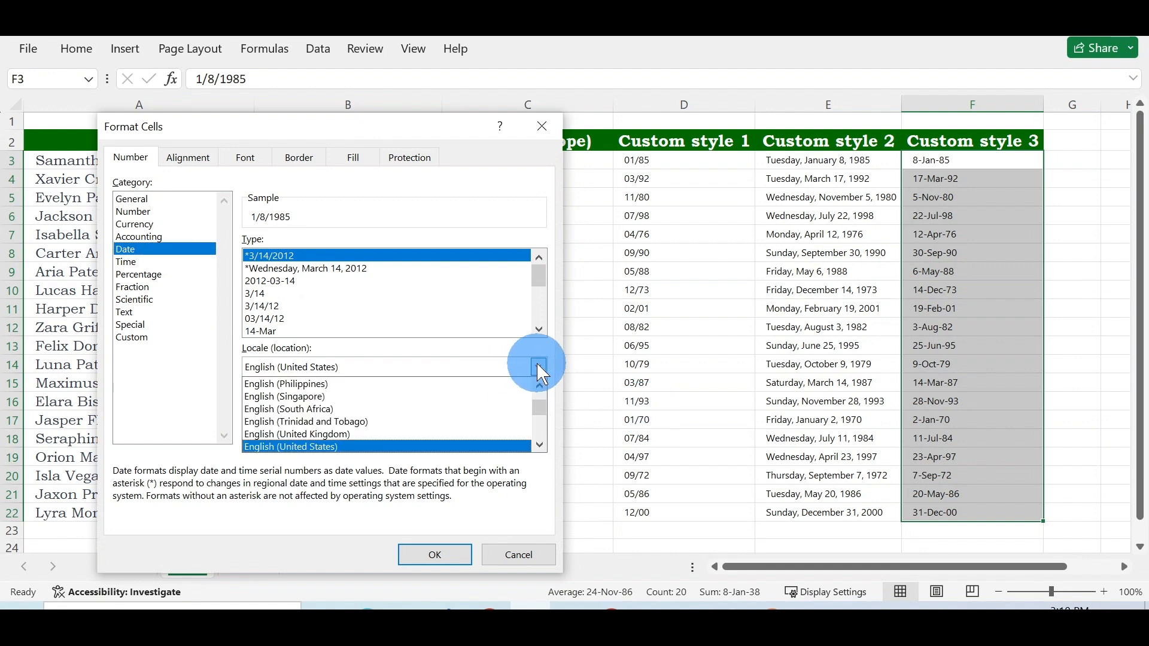
pyautogui.click(376, 435)
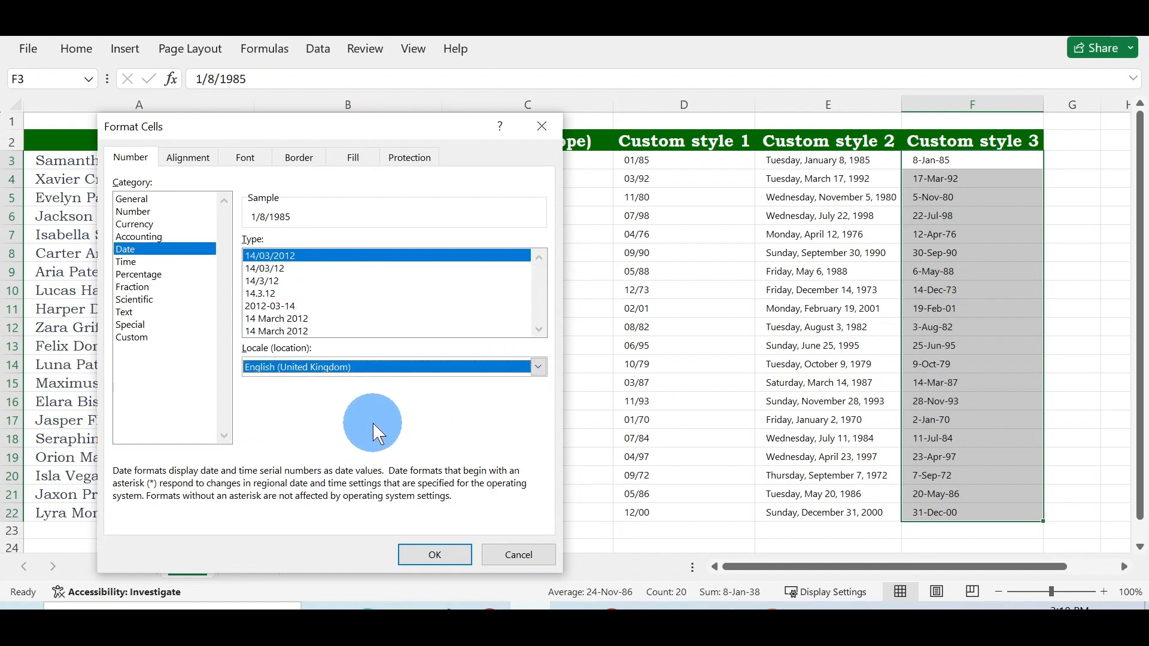
pyautogui.click(282, 319)
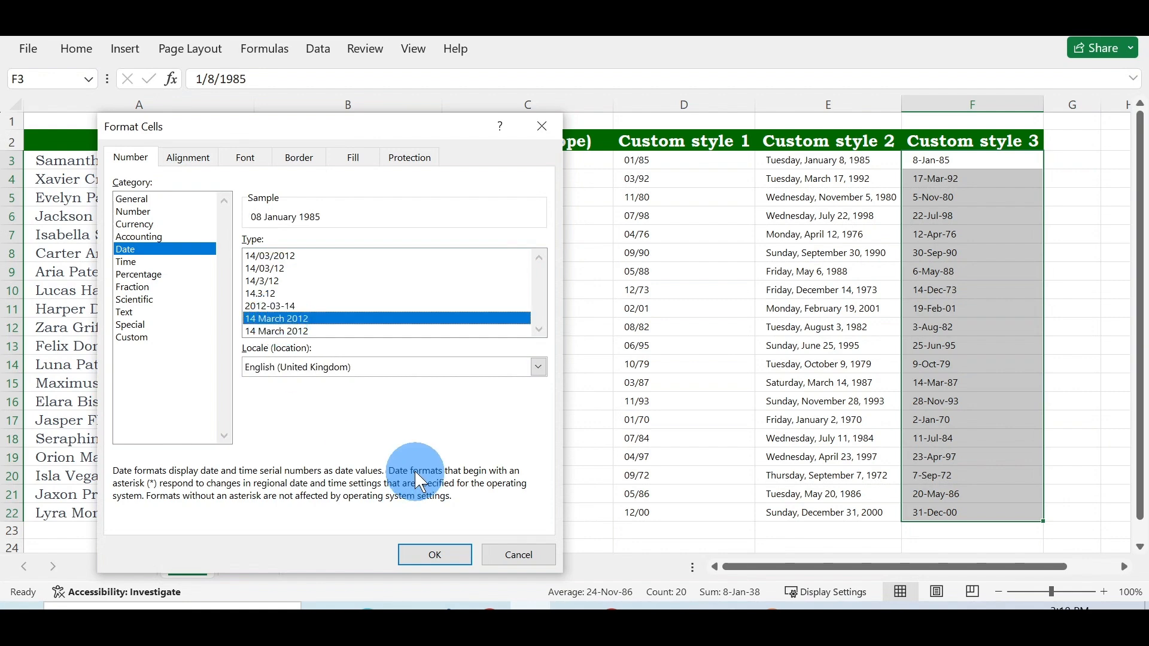
pyautogui.click(442, 554)
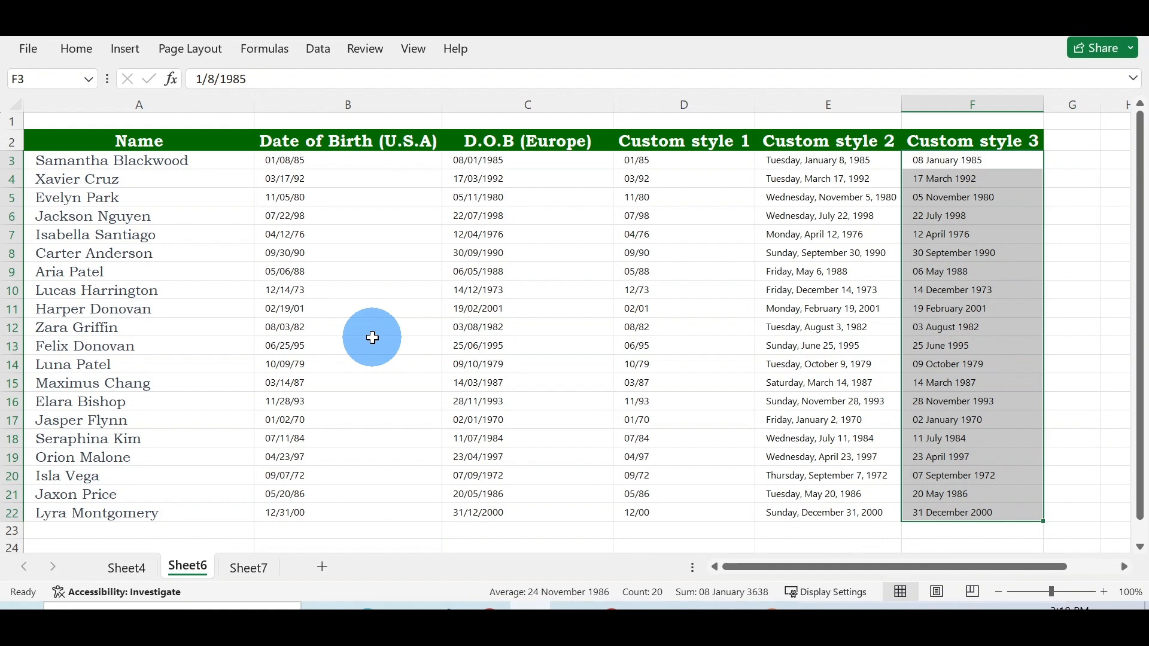
pyautogui.click(90, 59)
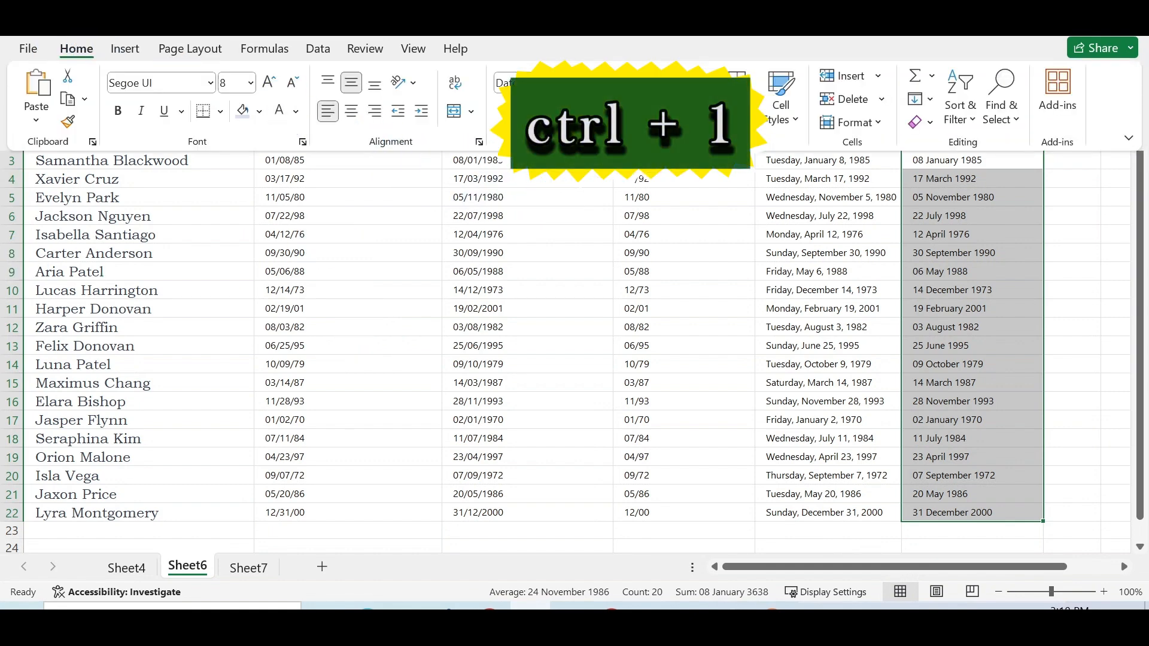
pyautogui.hotkey('ctrl', '1')
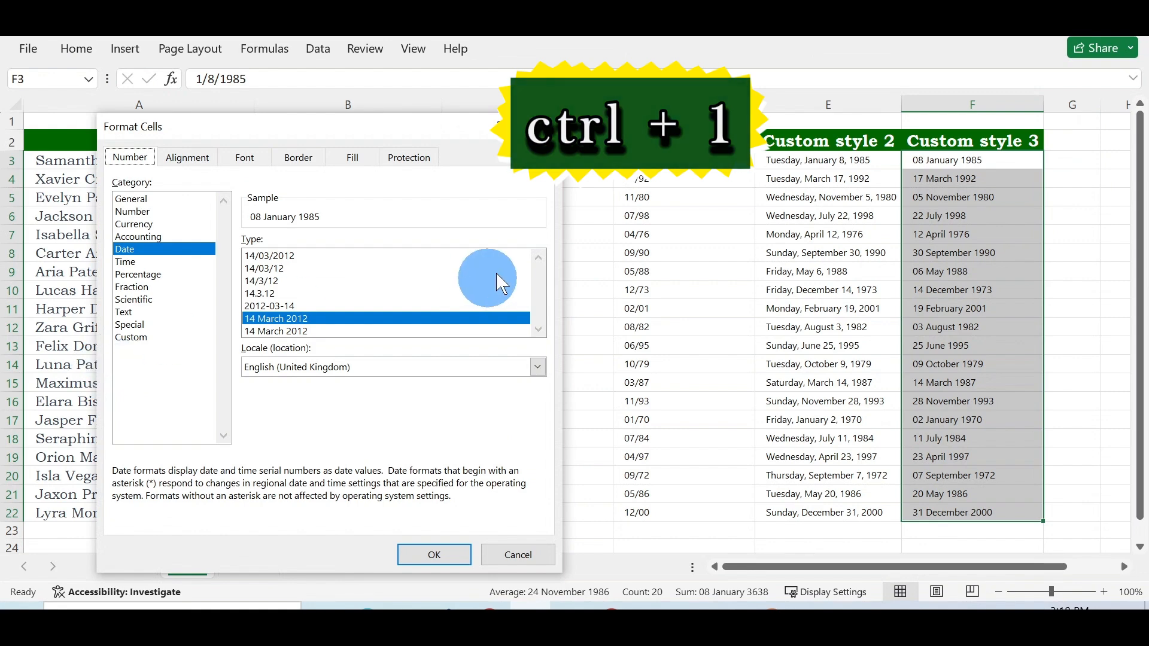
pyautogui.click(541, 126)
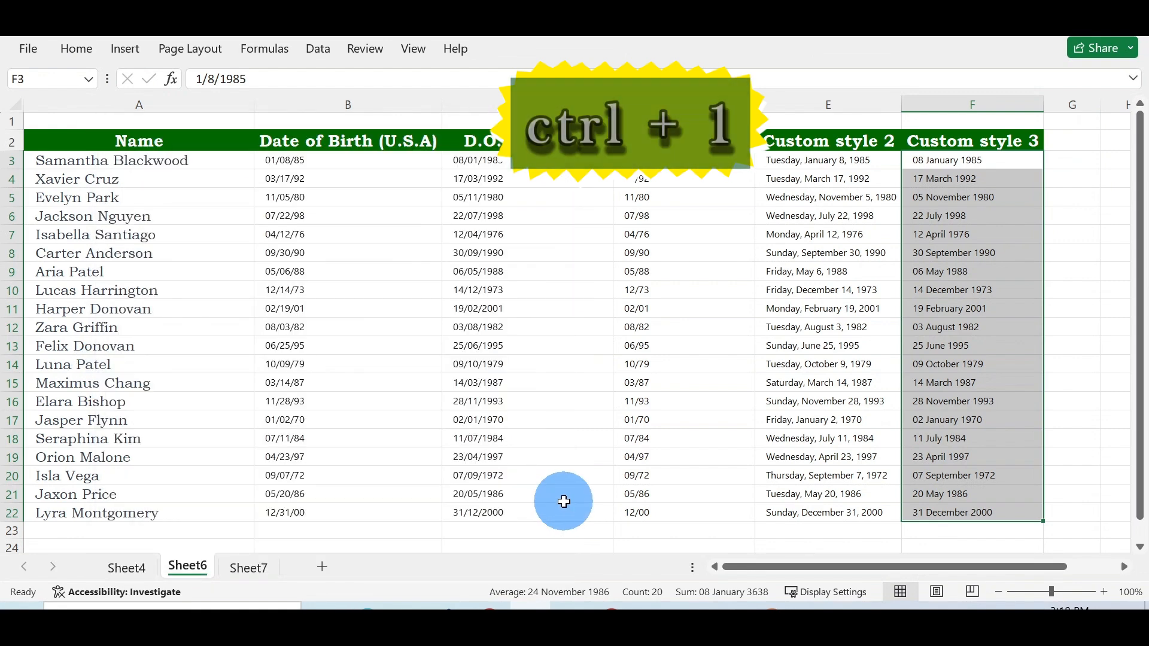
pyautogui.hotkey('ctrl', '1')
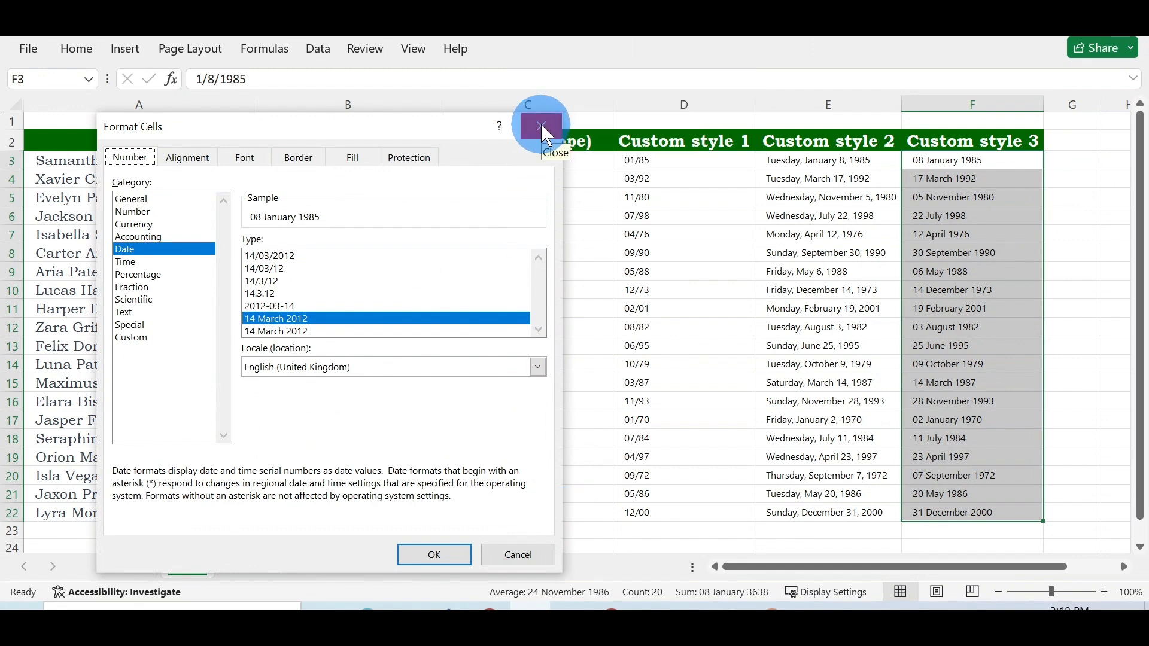
pyautogui.click(542, 126)
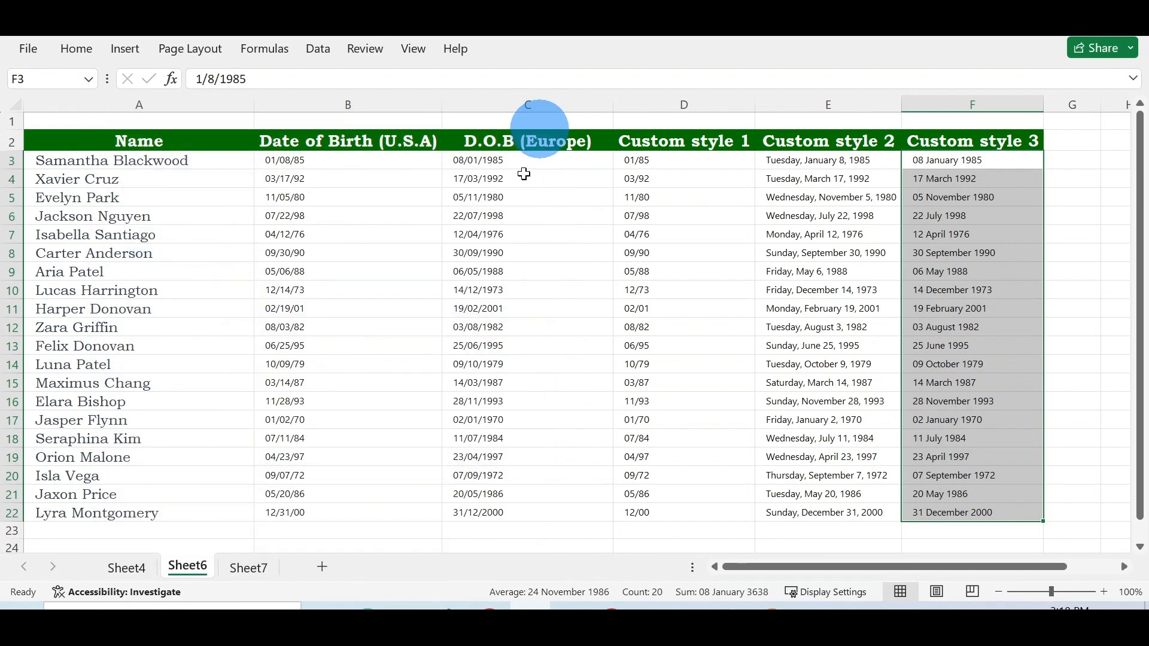